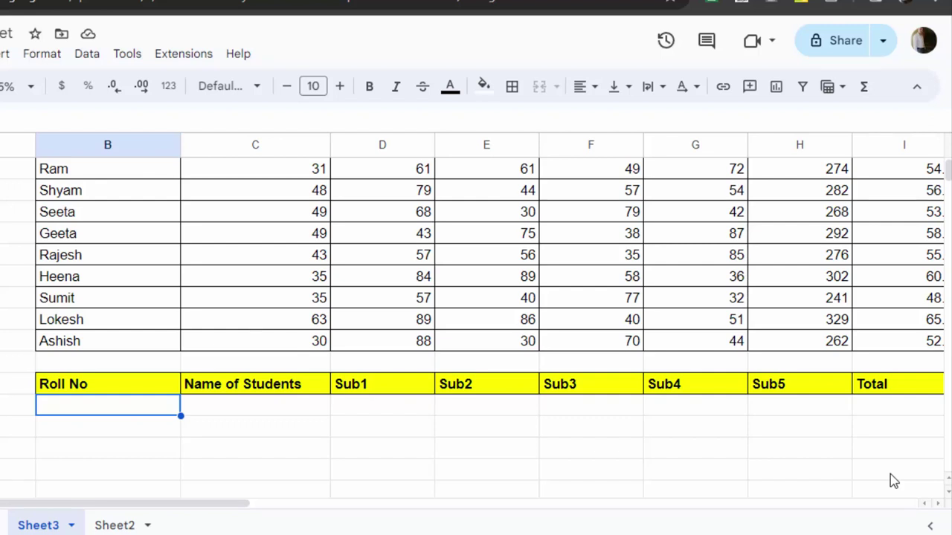
# Delete column A so the marks table starts there, then select A1:I10.
pyautogui.click(365, 470)
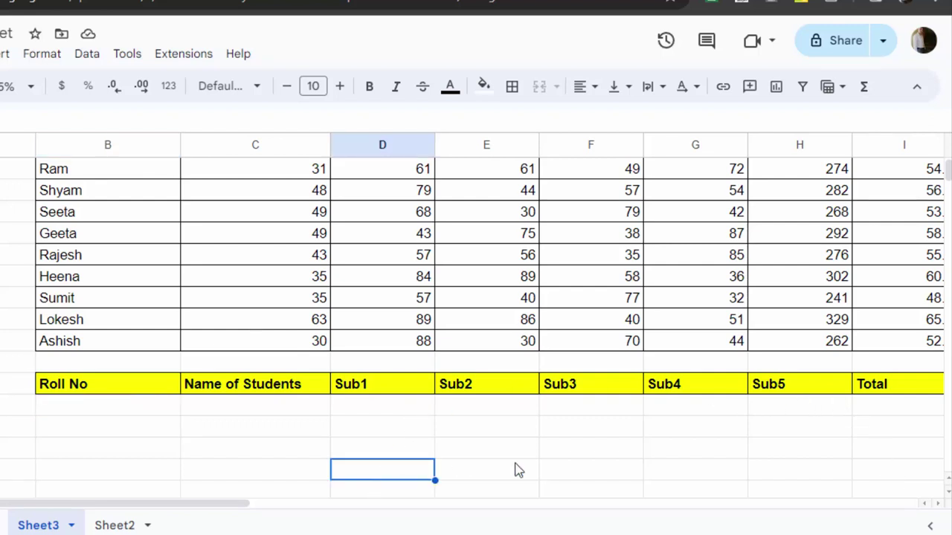
pyautogui.scroll(1, 587, 427)
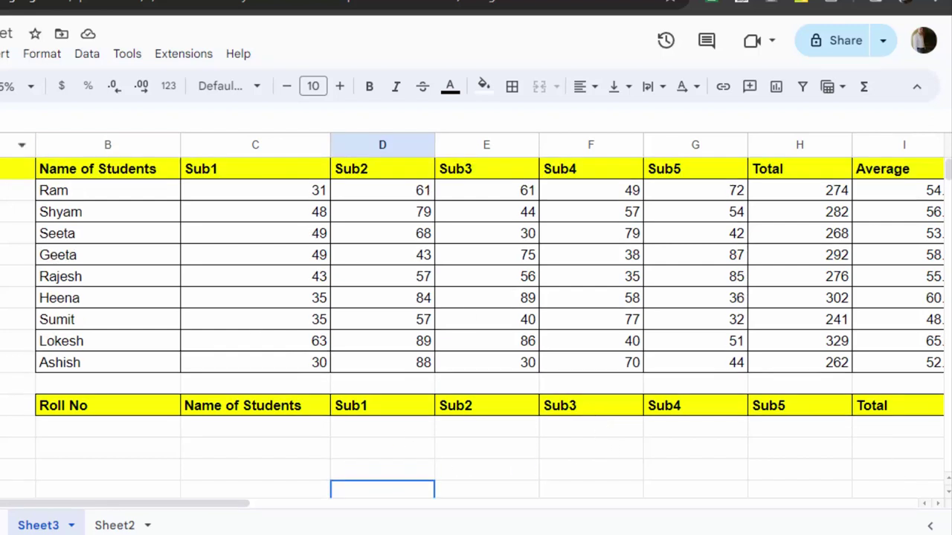
pyautogui.rightClick(15, 144)
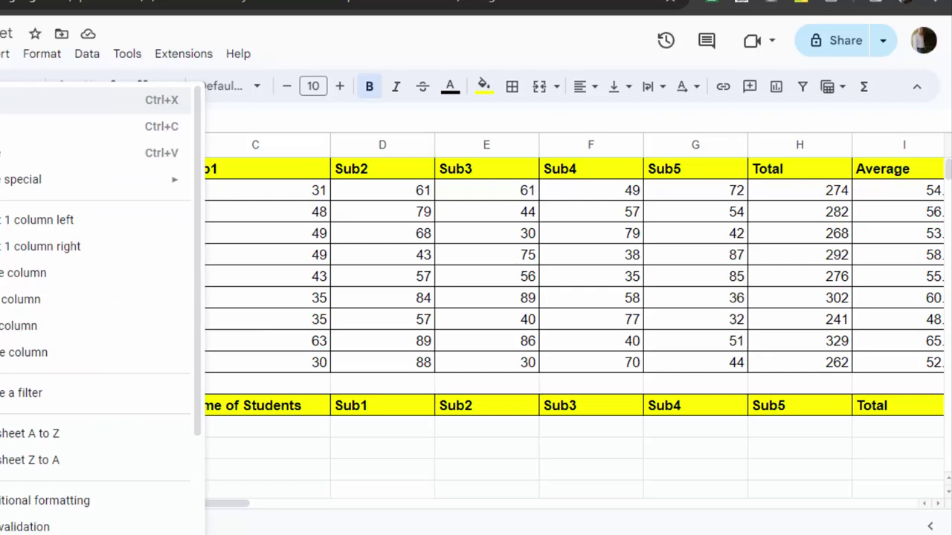
pyautogui.click(12, 277)
pyautogui.click(186, 468)
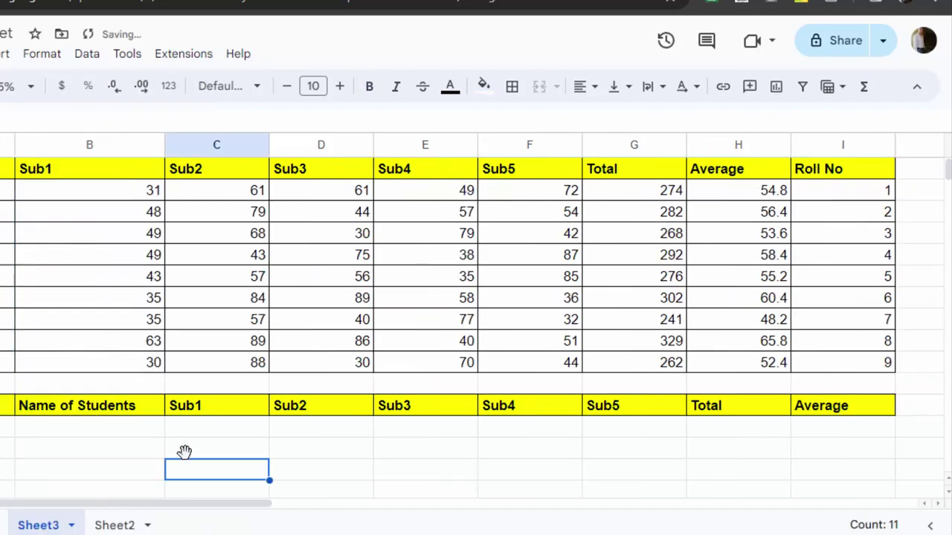
pyautogui.moveTo(107, 181)
pyautogui.mouseDown()
pyautogui.moveTo(940, 334)
pyautogui.moveTo(943, 357)
pyautogui.mouseUp()
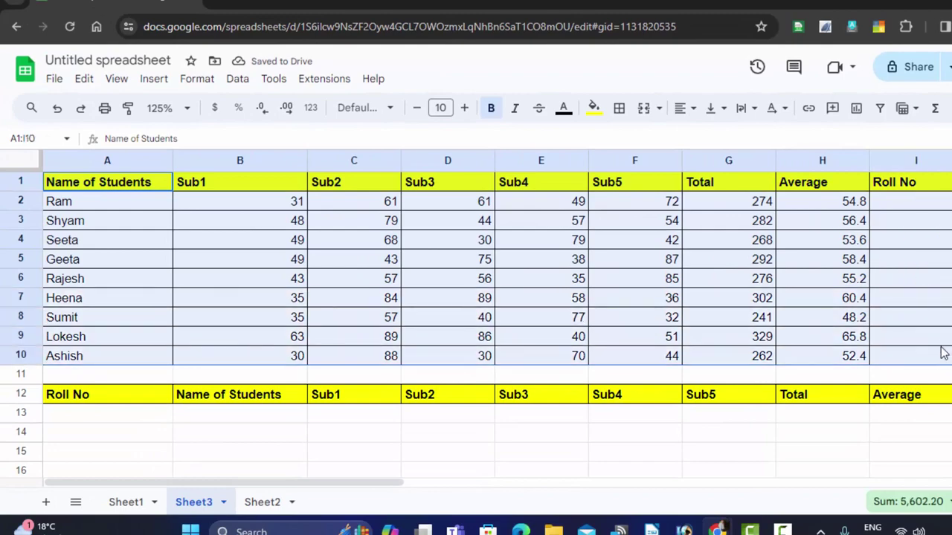
# Paste the copied header, review roll numbers I2:I10, and select cell A13 for the dropdown.
pyautogui.click(895, 202)
pyautogui.hotkey('ctrl', 'v')
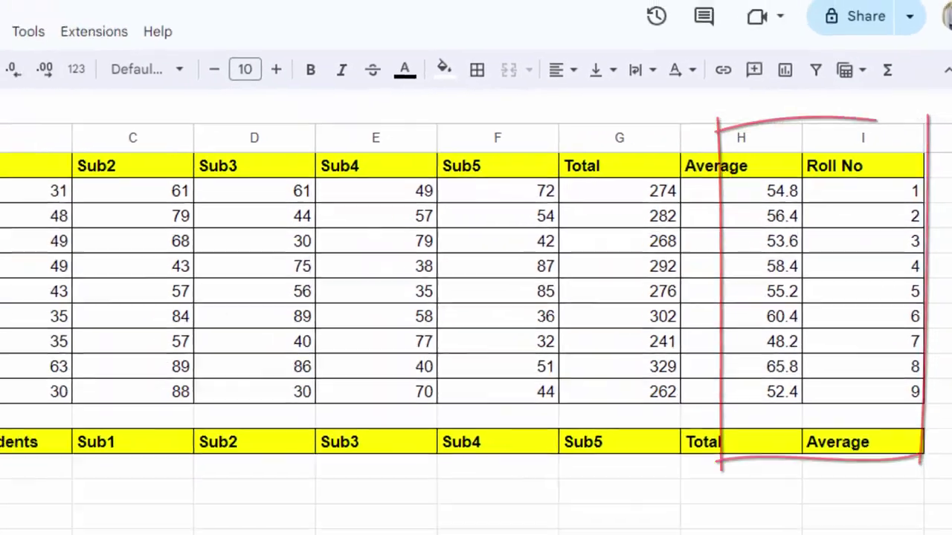
pyautogui.click(136, 414)
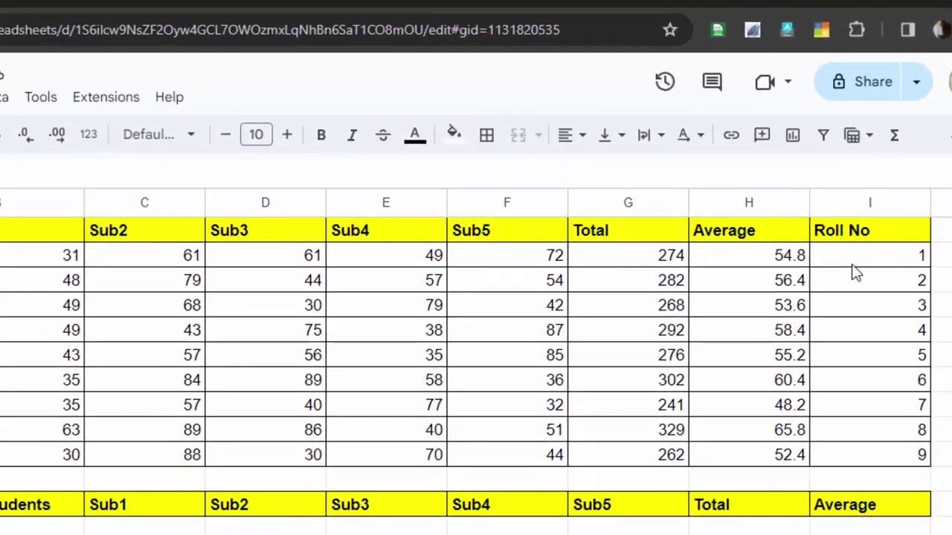
pyautogui.click(872, 199)
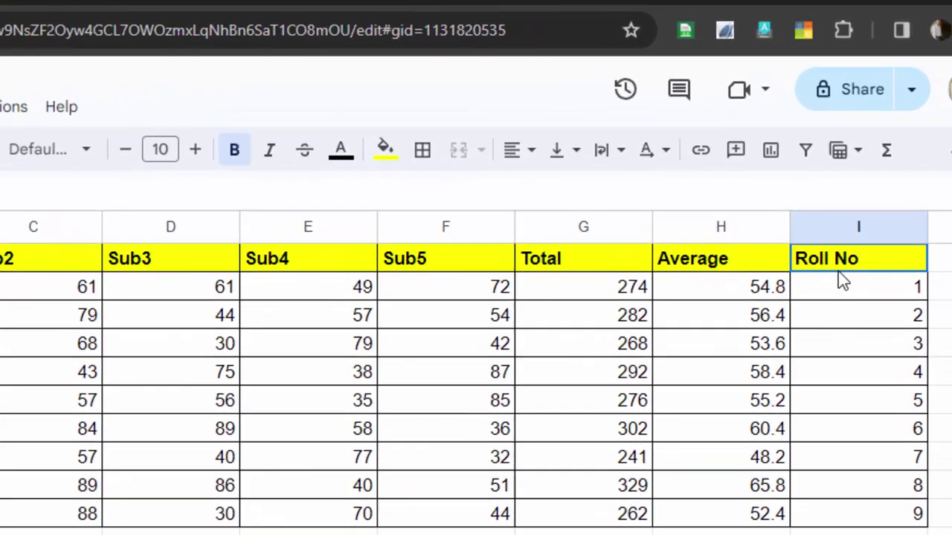
pyautogui.moveTo(838, 283); pyautogui.dragTo(872, 515)
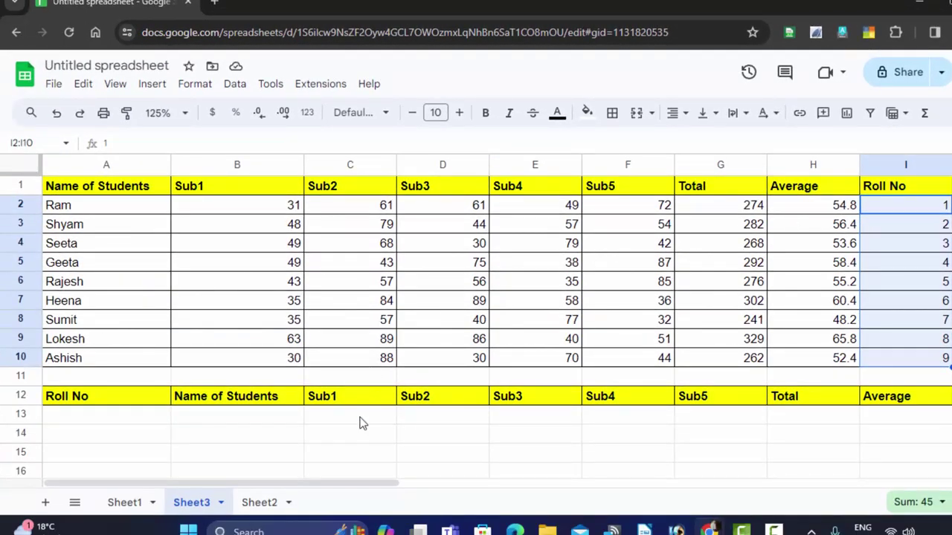
pyautogui.click(125, 412)
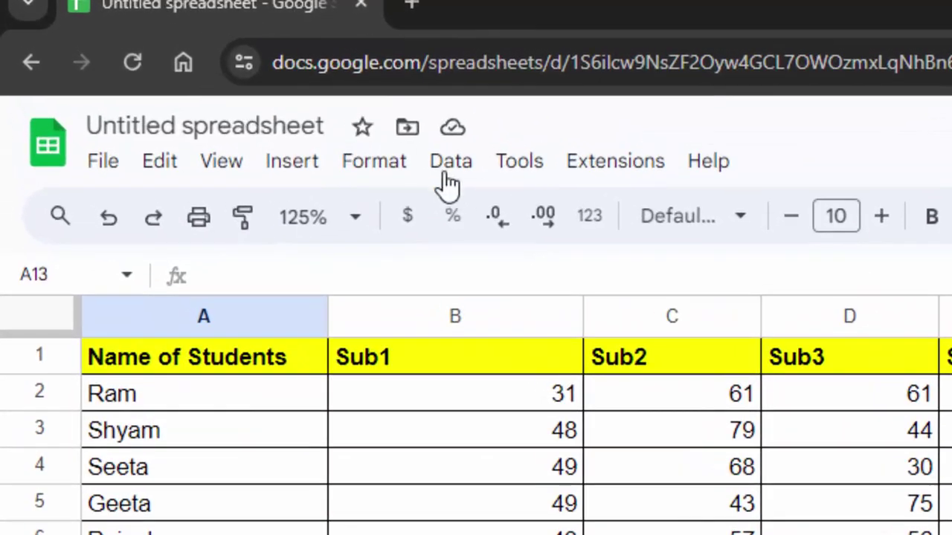
pyautogui.click(295, 106)
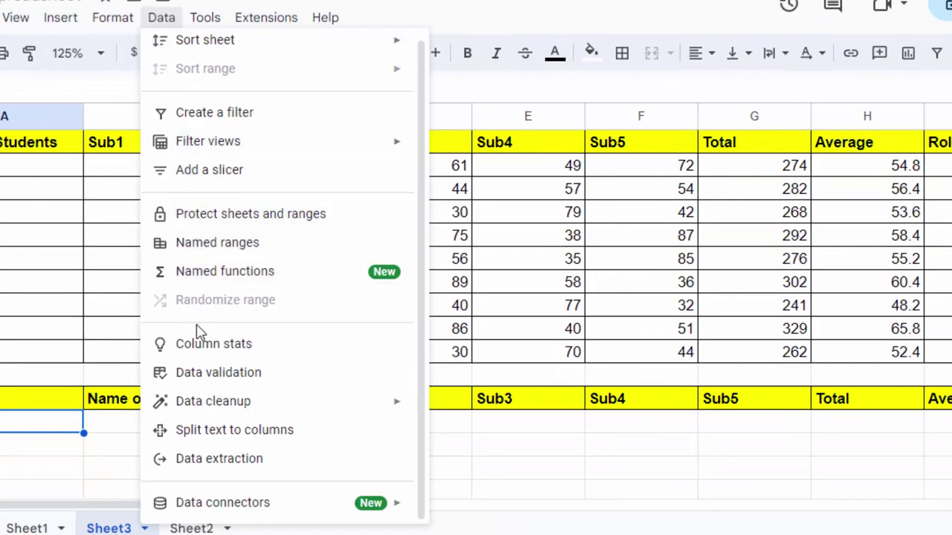
# Add a data validation rule for A13 using Dropdown (from a range) criteria.
pyautogui.click(209, 373)
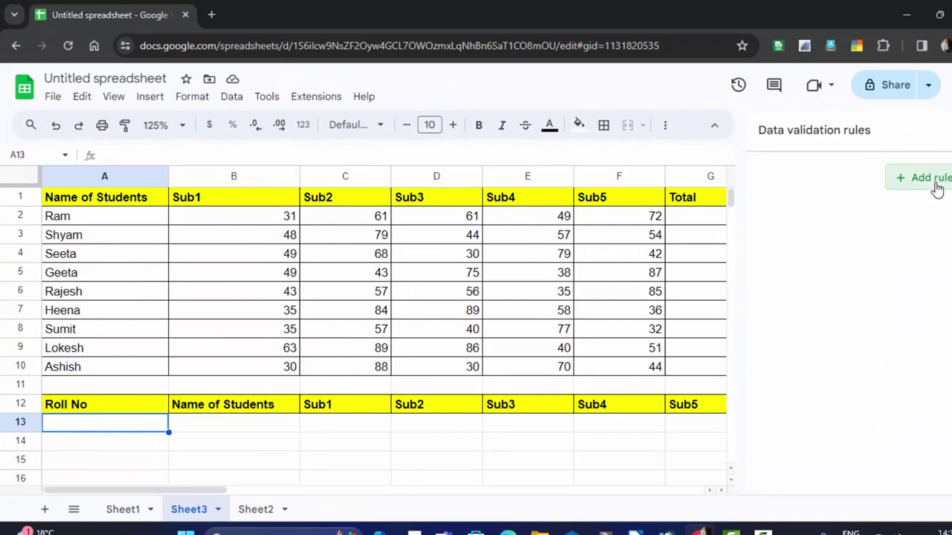
pyautogui.click(936, 190)
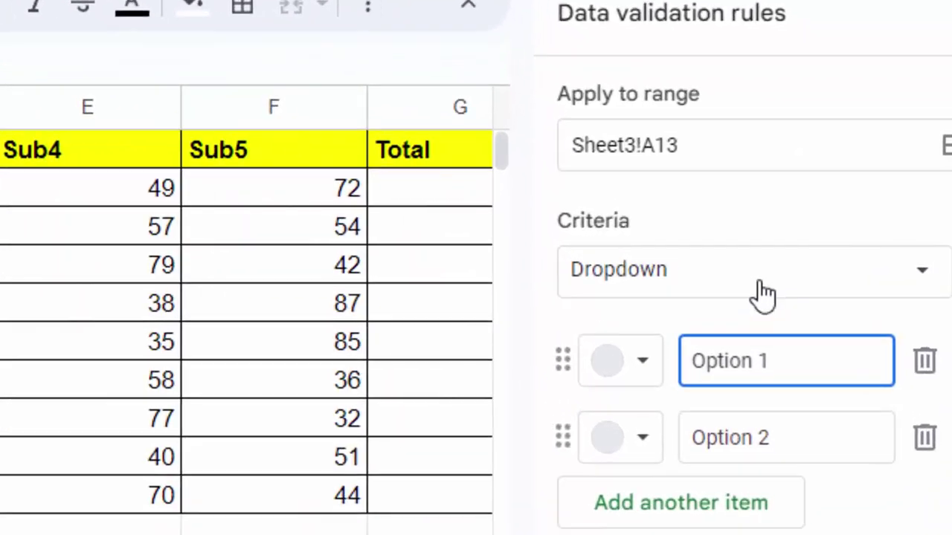
pyautogui.click(761, 287)
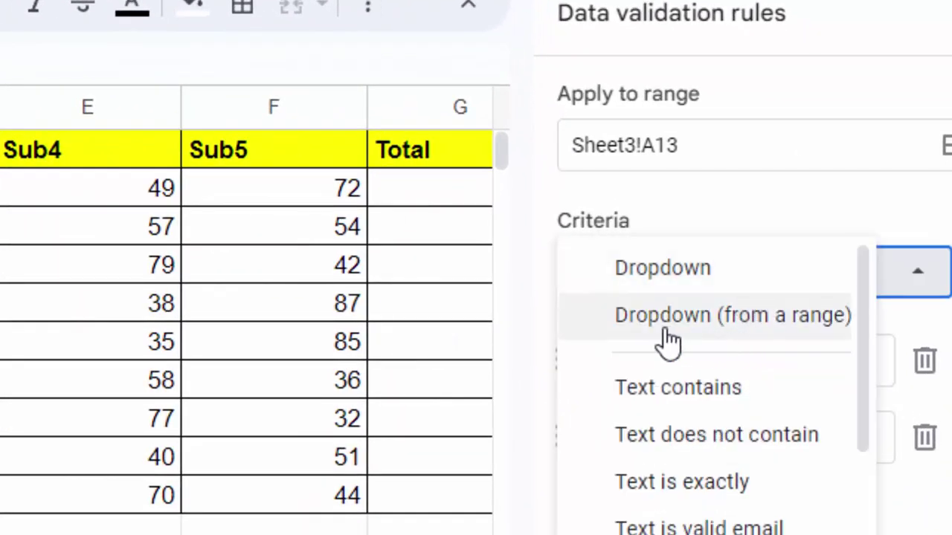
pyautogui.click(759, 341)
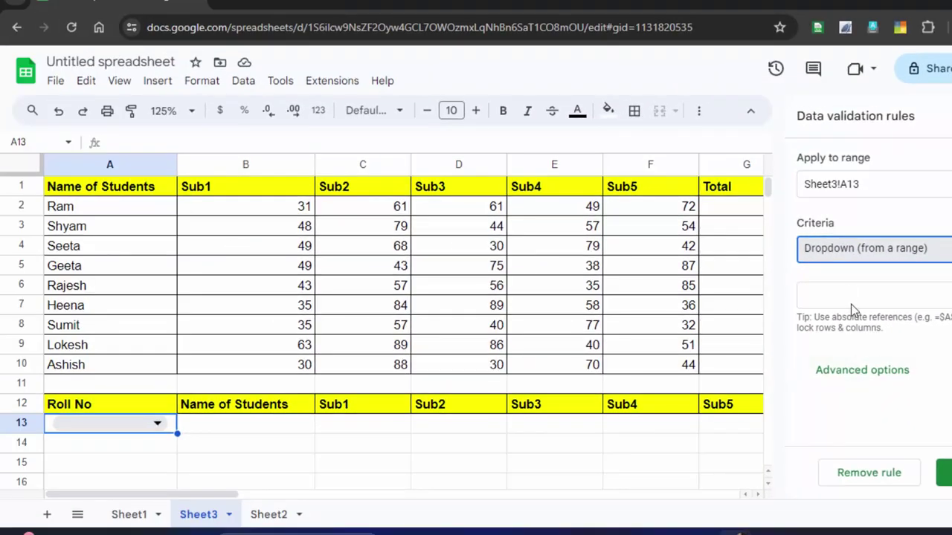
# Set the dropdown's source range to Sheet3!I2:I10 and confirm the rule.
pyautogui.click(774, 317)
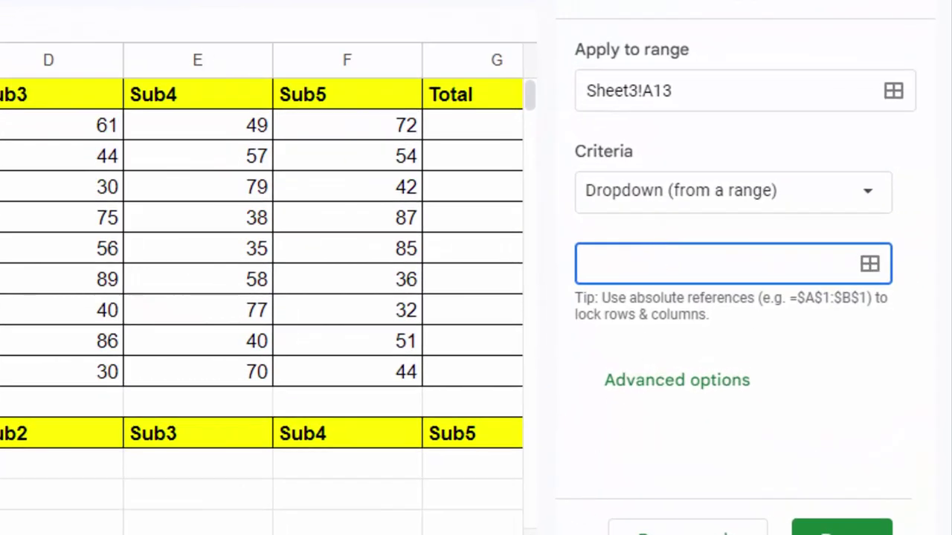
pyautogui.hscroll(3, 260, 245)
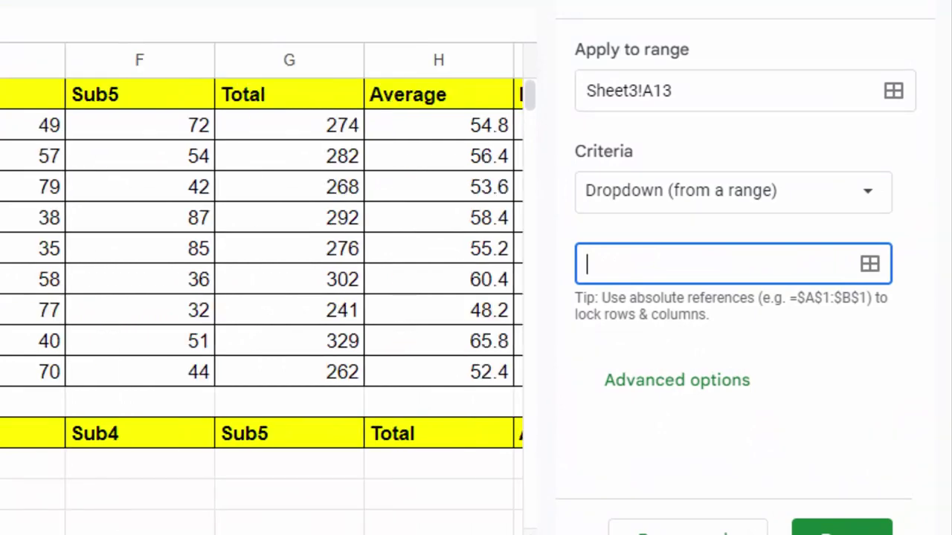
pyautogui.hscroll(3, 261, 246)
pyautogui.hscroll(3, 260, 245)
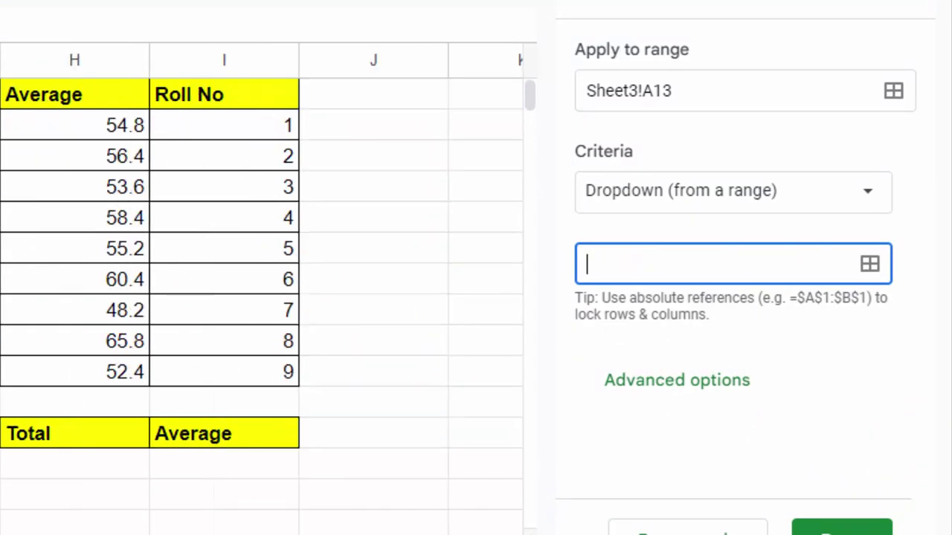
pyautogui.click(216, 130)
pyautogui.moveTo(215, 130); pyautogui.dragTo(228, 371)
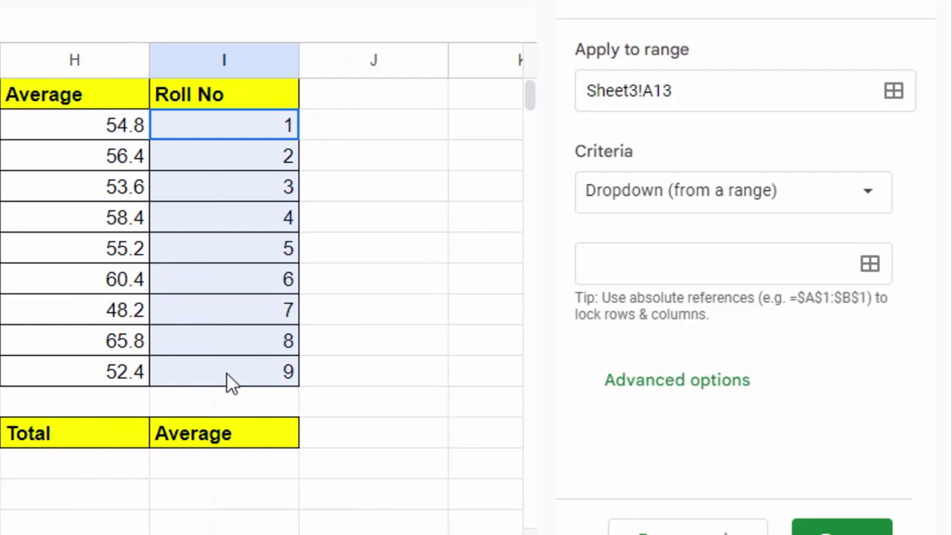
pyautogui.click(691, 226)
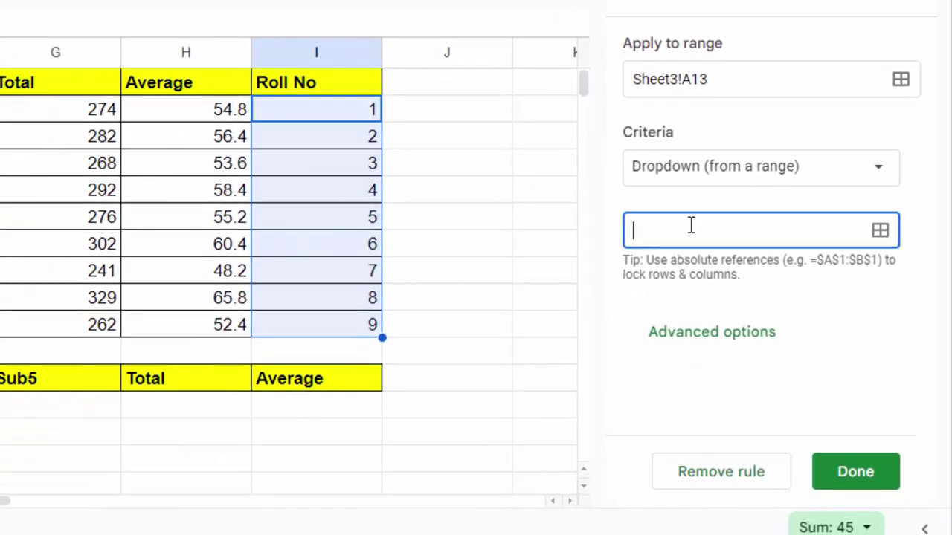
pyautogui.moveTo(330, 100); pyautogui.dragTo(334, 331)
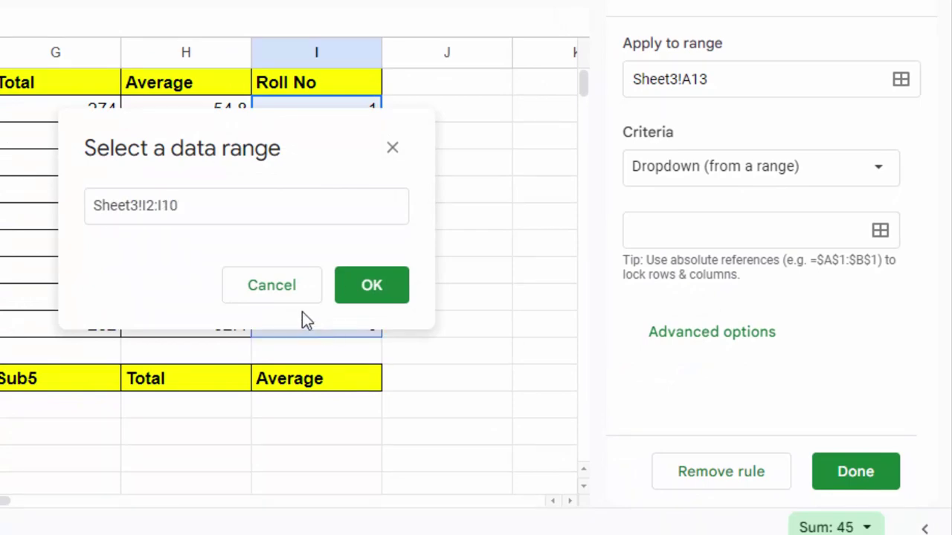
pyautogui.click(372, 289)
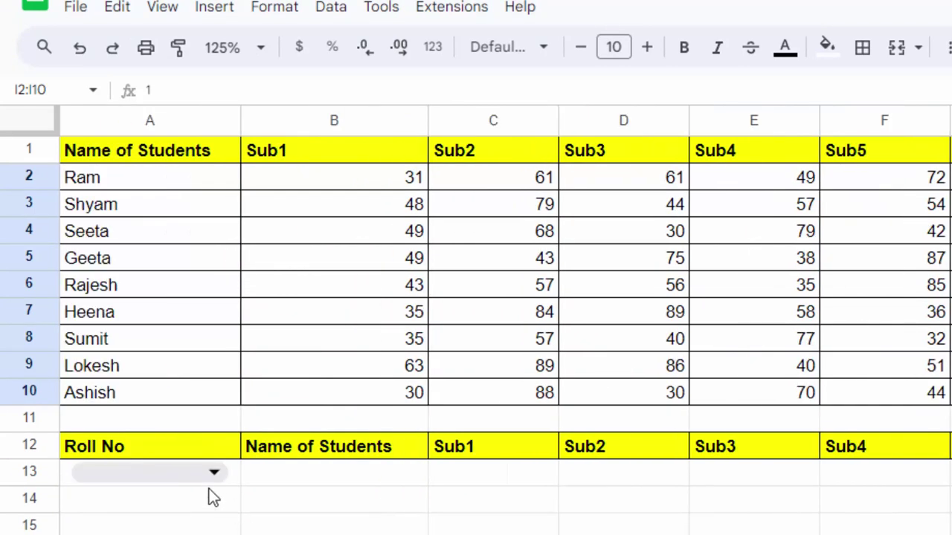
# Choose roll number 1 from the A13 dropdown.
pyautogui.click(210, 472)
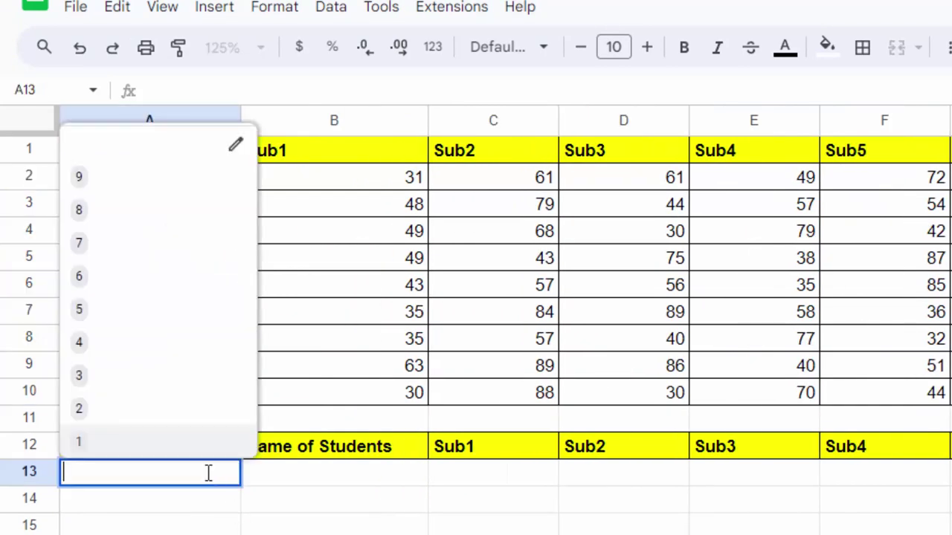
pyautogui.click(123, 446)
pyautogui.moveTo(343, 447); pyautogui.dragTo(341, 420)
# Start an =INDEX( formula in B13, clearing a mistyped first attempt.
pyautogui.click(346, 476)
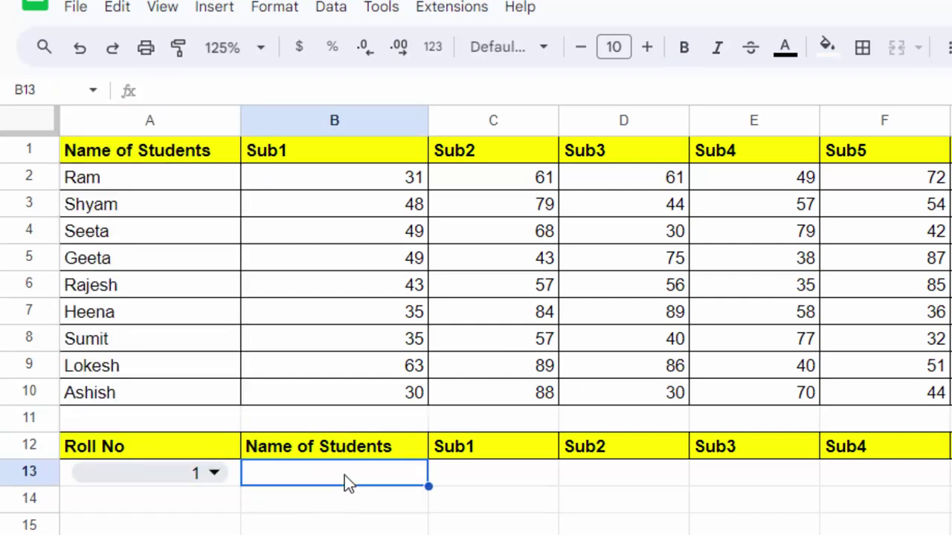
pyautogui.write('=in')
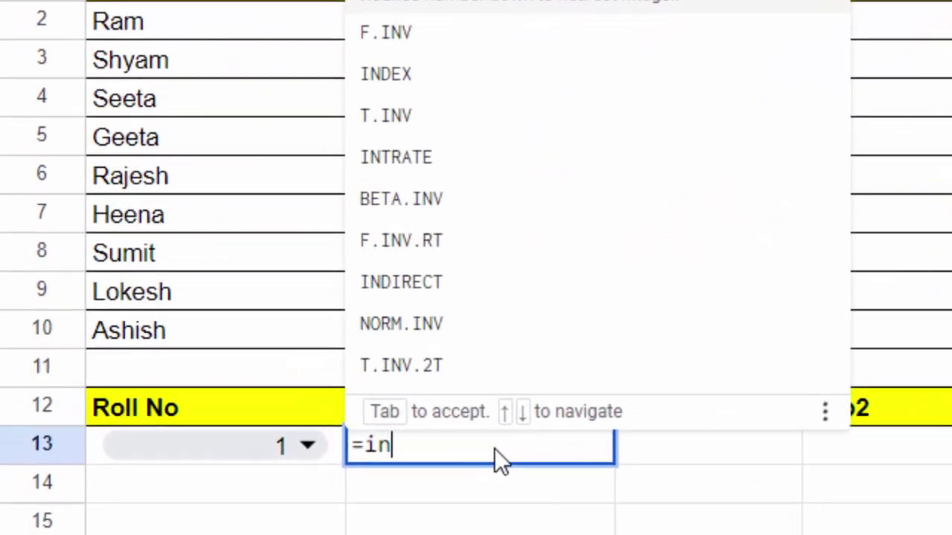
pyautogui.write('ex')
pyautogui.press('Tab')
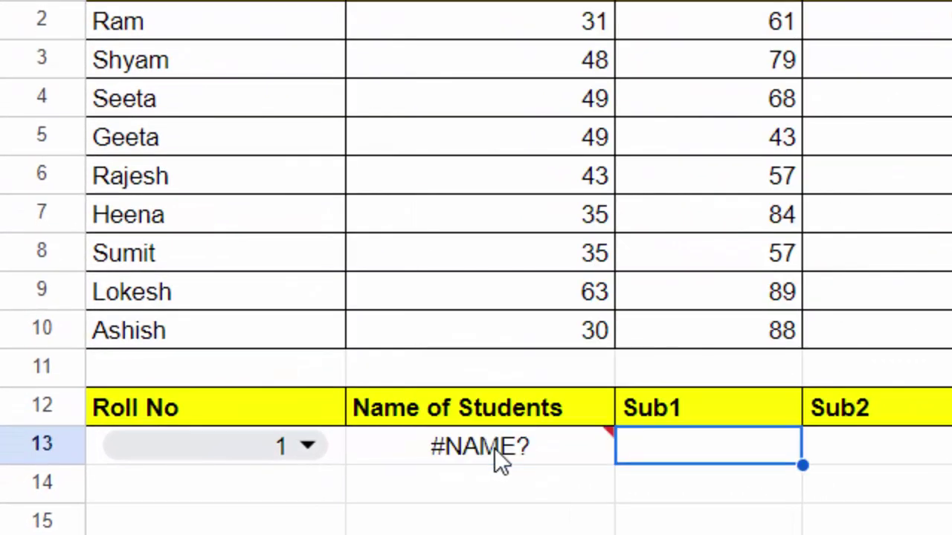
pyautogui.click(495, 448)
pyautogui.press('Delete')
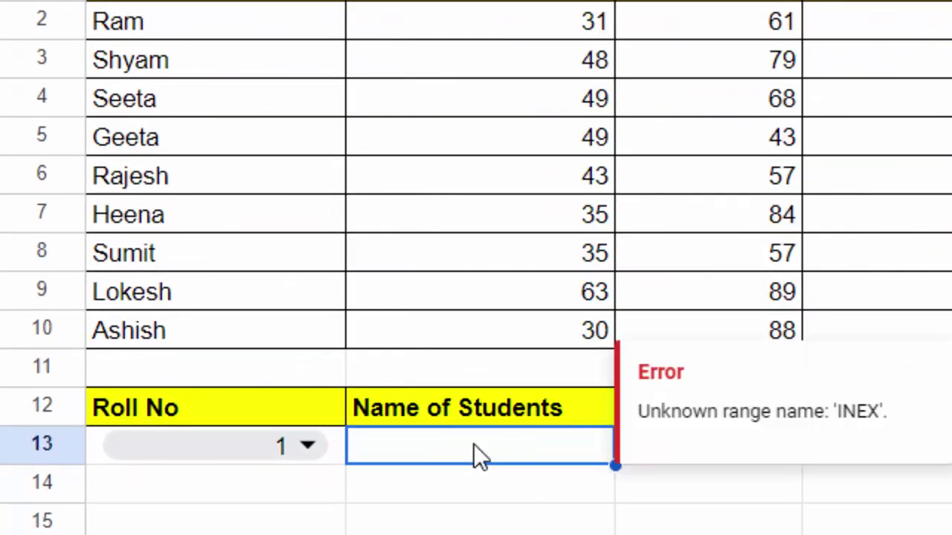
pyautogui.write('=ind')
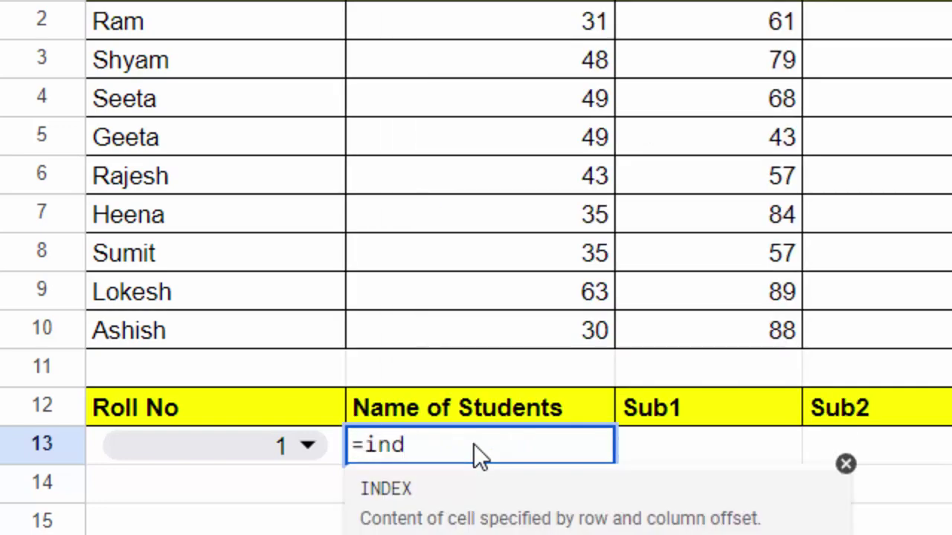
pyautogui.write('e')
pyautogui.press('Tab')
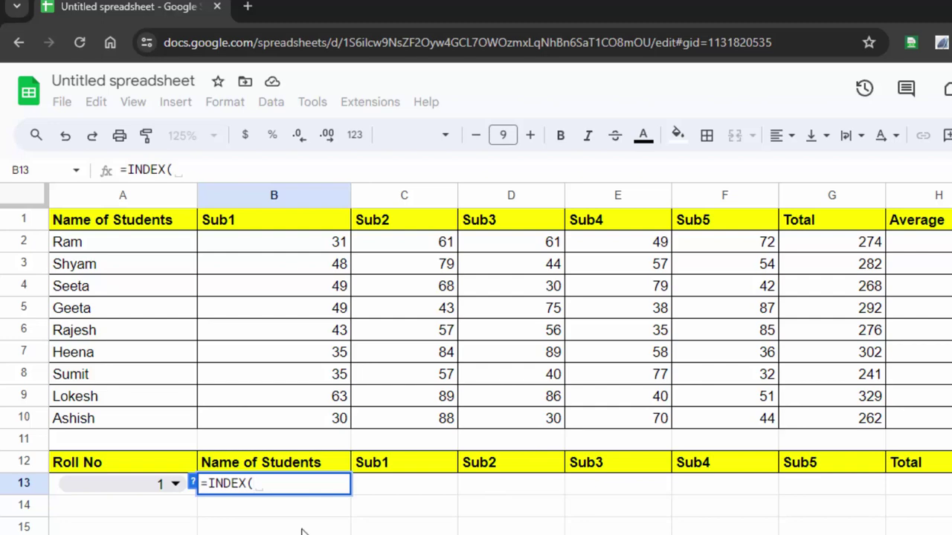
# Extend B13 to =INDEX($A$2:$I$10,MATCH($A13, locking the table and A13's column.
pyautogui.moveTo(153, 250)
pyautogui.mouseDown()
pyautogui.moveTo(382, 316)
pyautogui.moveTo(946, 416)
pyautogui.mouseUp()
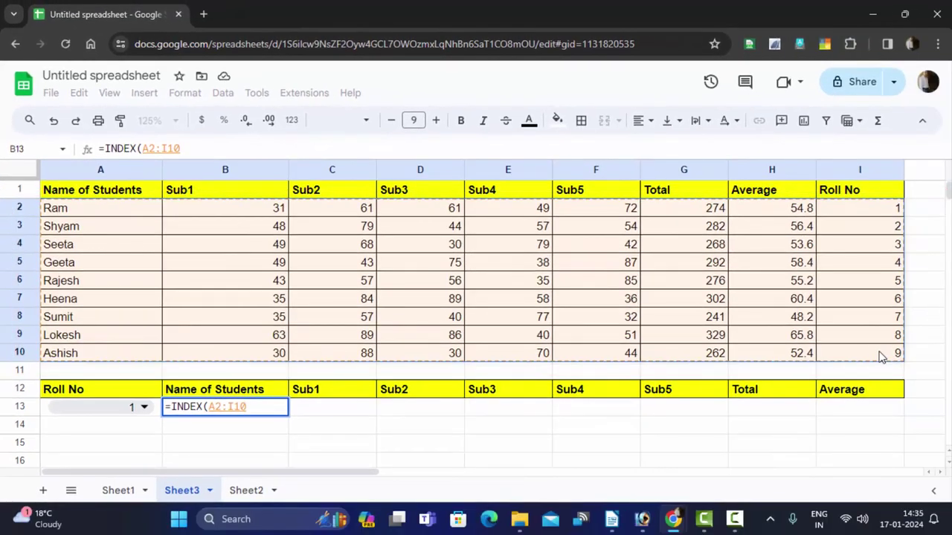
pyautogui.press('F4')
pyautogui.write('$I$10,')
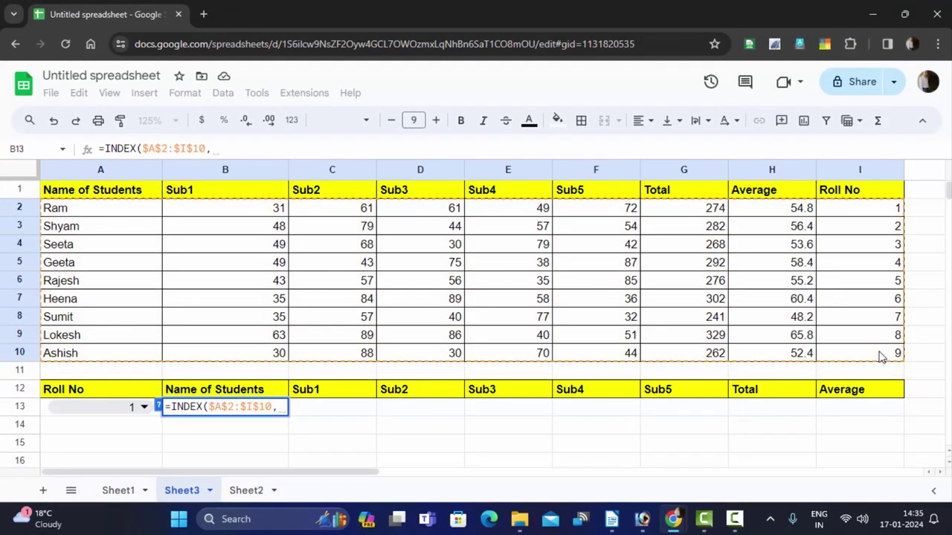
pyautogui.write('matc')
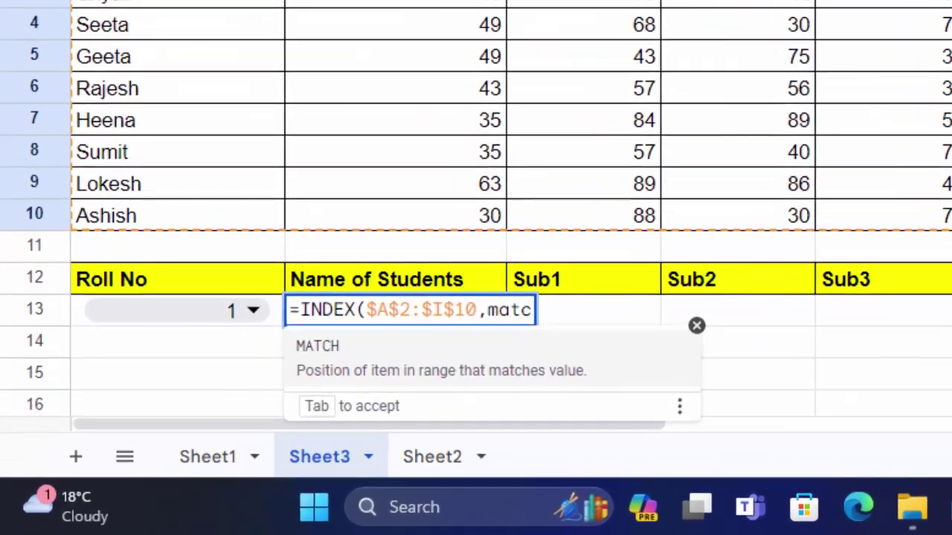
pyautogui.press('Tab')
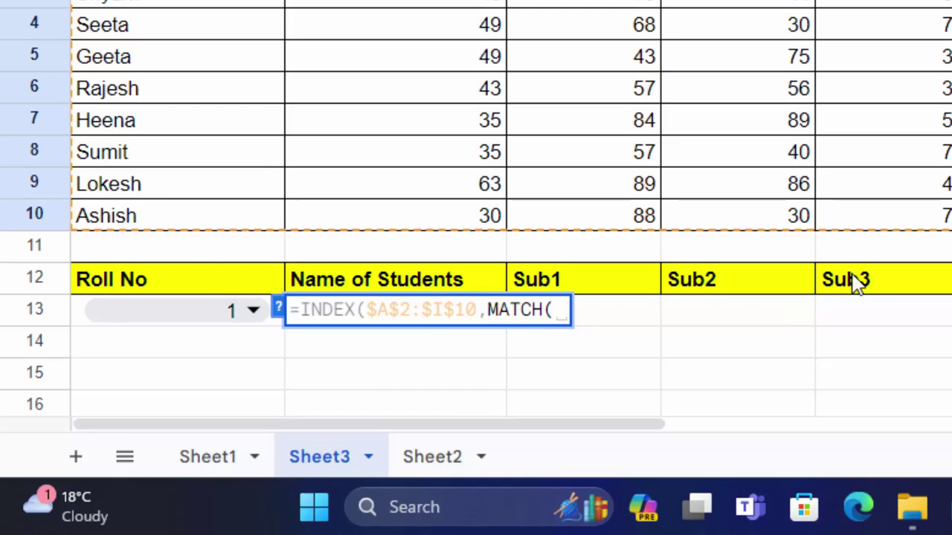
pyautogui.click(164, 324)
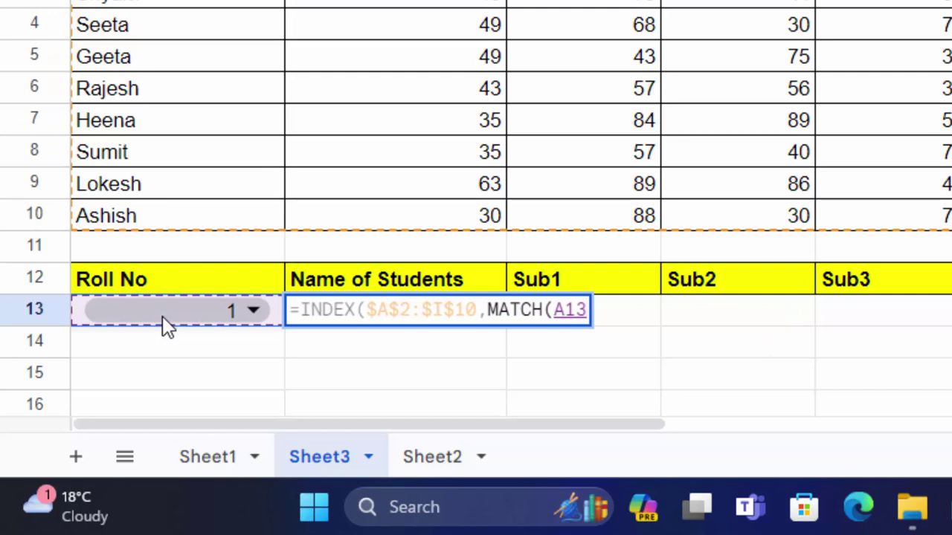
pyautogui.press('F4')
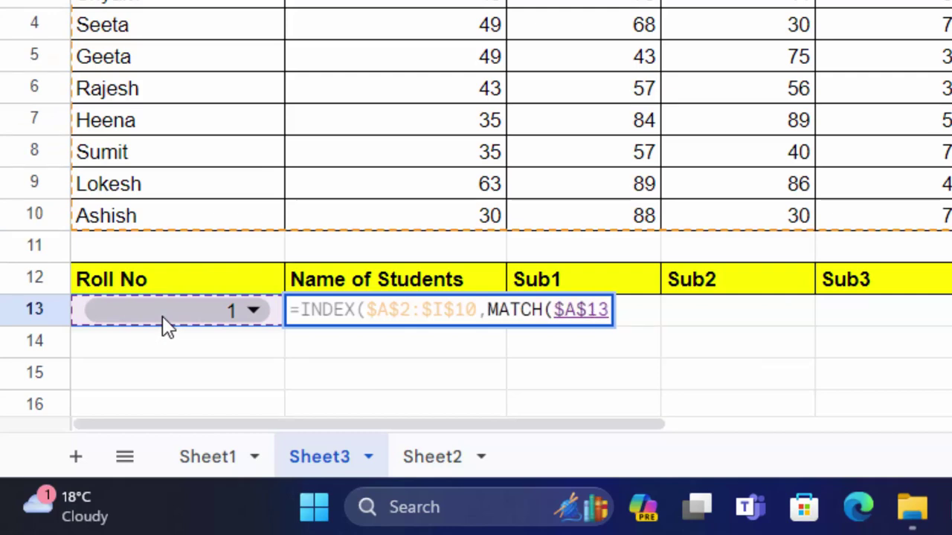
pyautogui.press('F4')
pyautogui.press('F4')
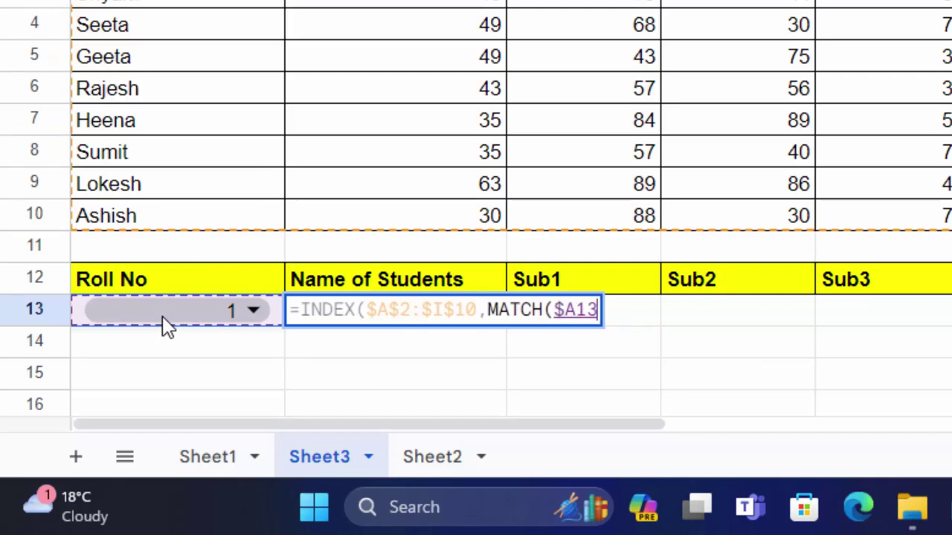
pyautogui.write(',')
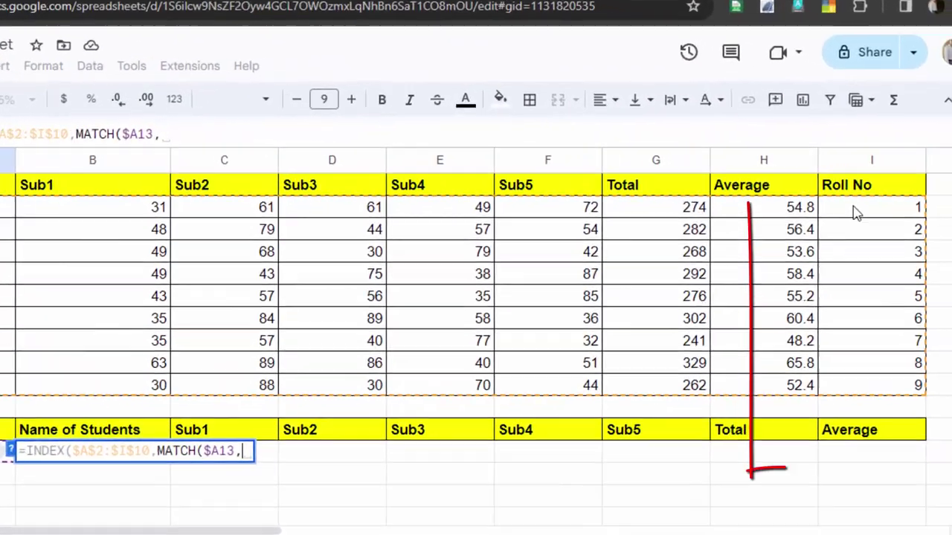
# Match A13 against the locked roll range $I$2:$I$10 with exact match, then begin a second MATCH.
pyautogui.moveTo(856, 212); pyautogui.dragTo(872, 390)
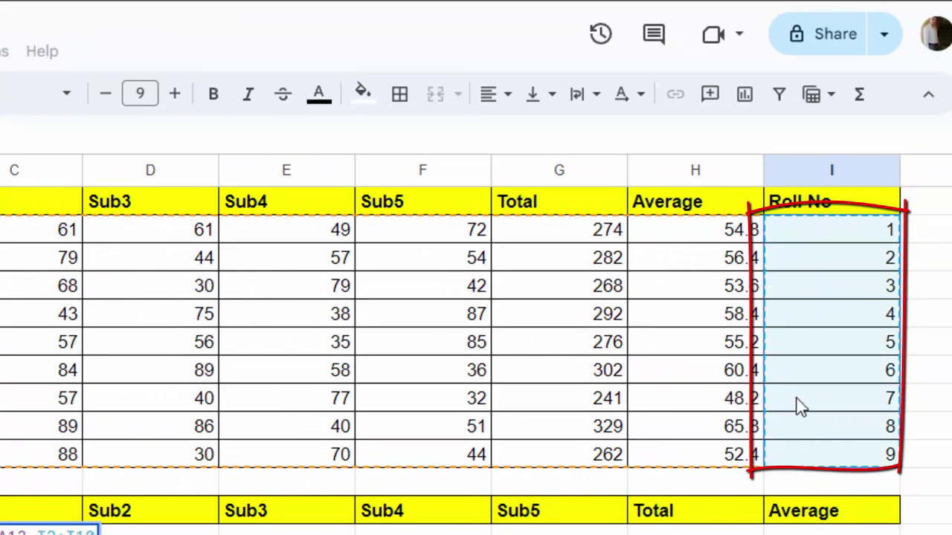
pyautogui.press('F4')
pyautogui.write(',')
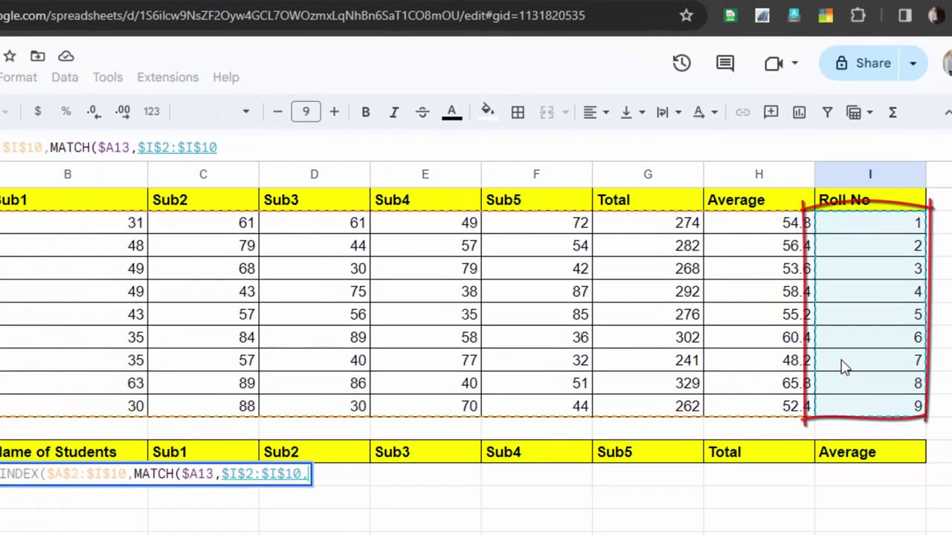
pyautogui.write('0)')
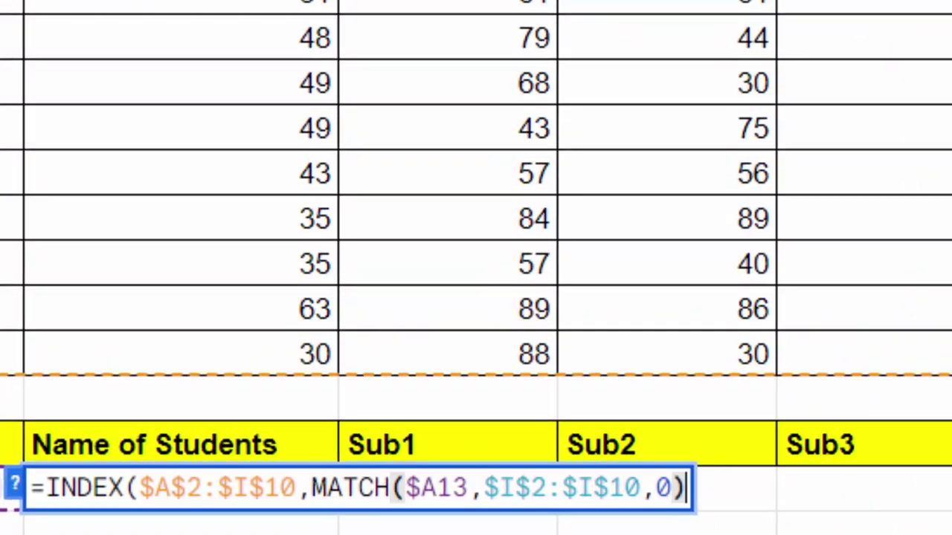
pyautogui.write(',')
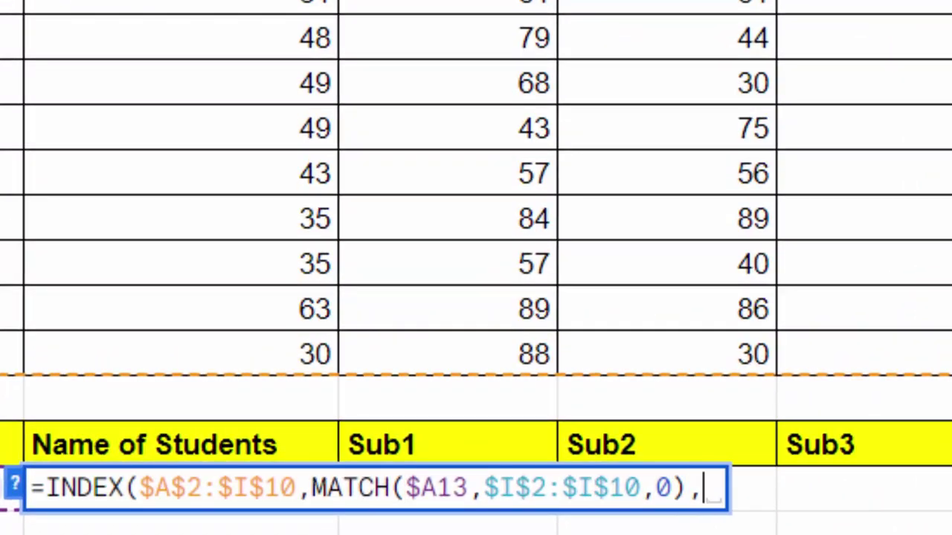
pyautogui.write('ma')
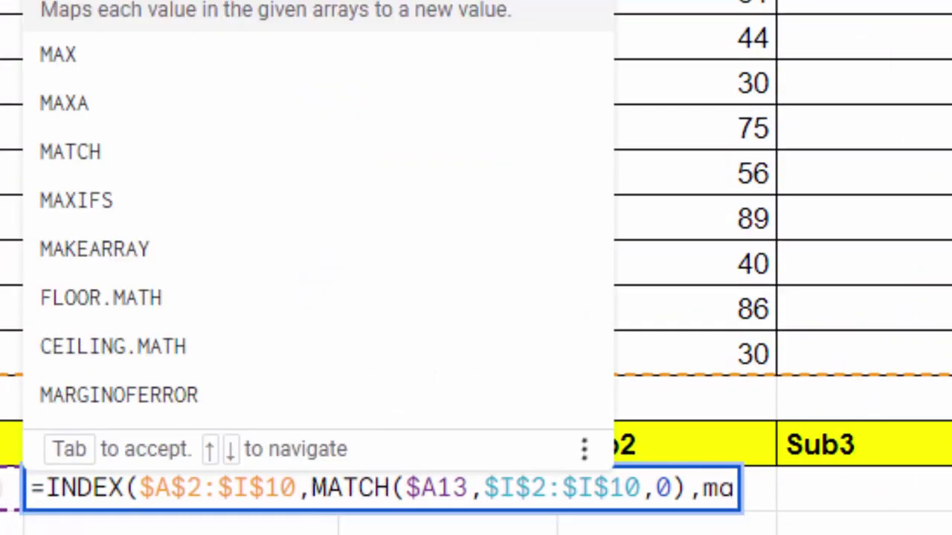
pyautogui.write('t')
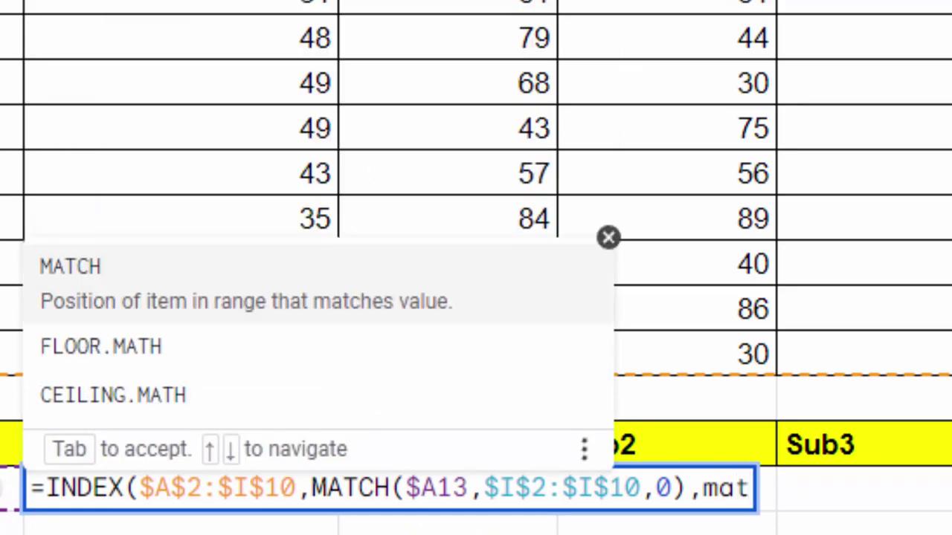
pyautogui.press('Tab')
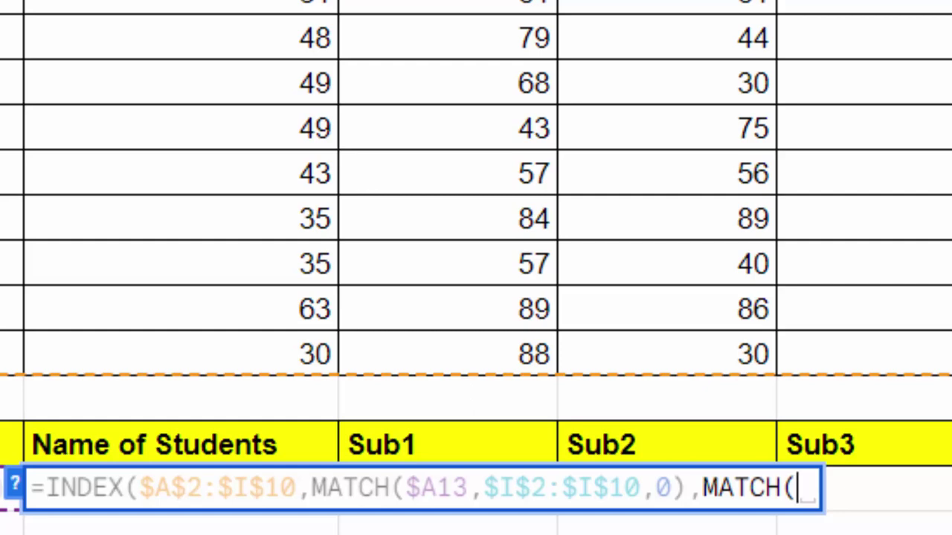
# Make the second MATCH look up B$12 in B12:I12 exactly, close and commit so B13 shows Ram.
pyautogui.click(158, 470)
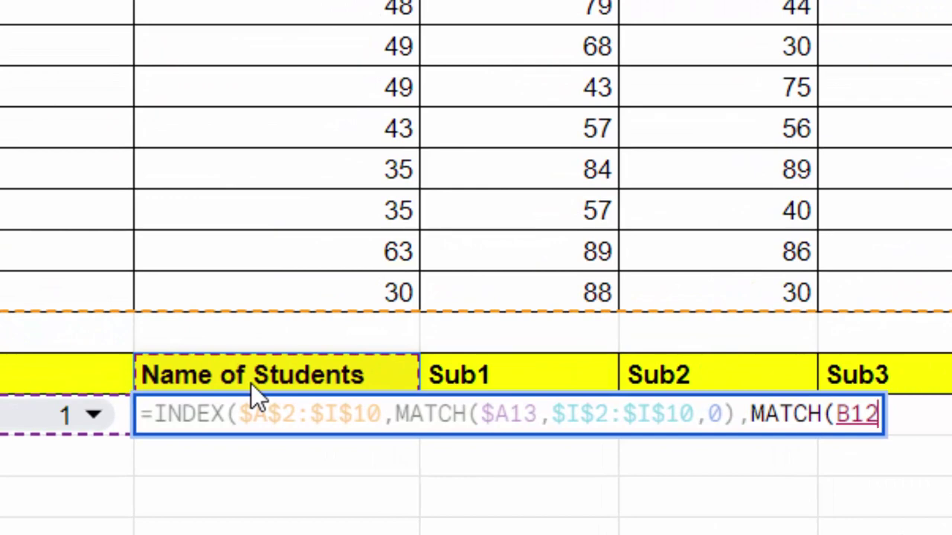
pyautogui.press('F4')
pyautogui.press('F4')
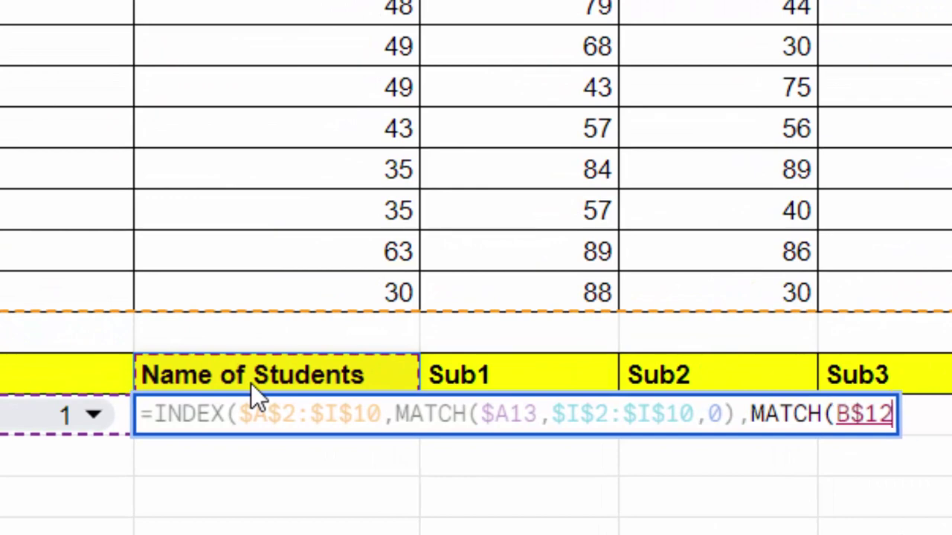
pyautogui.write(',')
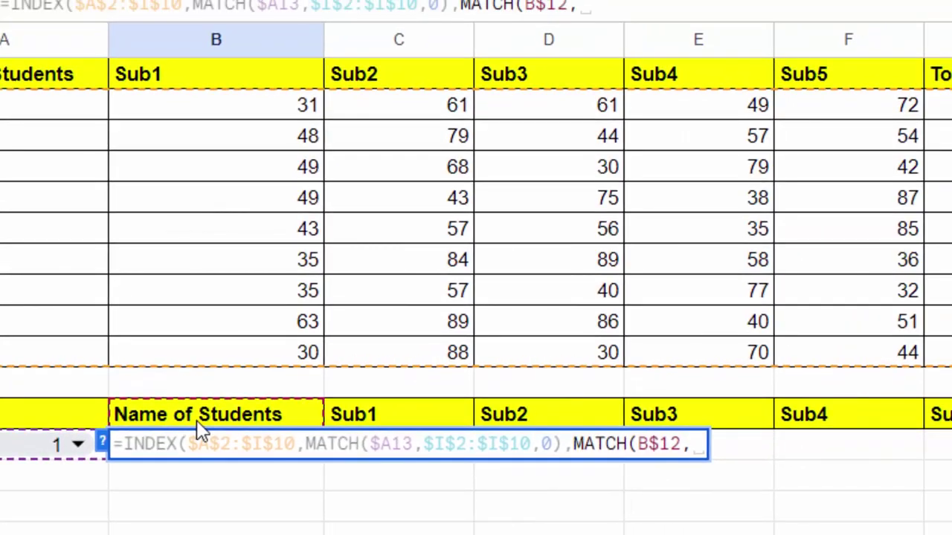
pyautogui.click(196, 420)
pyautogui.hotkey('ctrl', 'shift', 'Right')
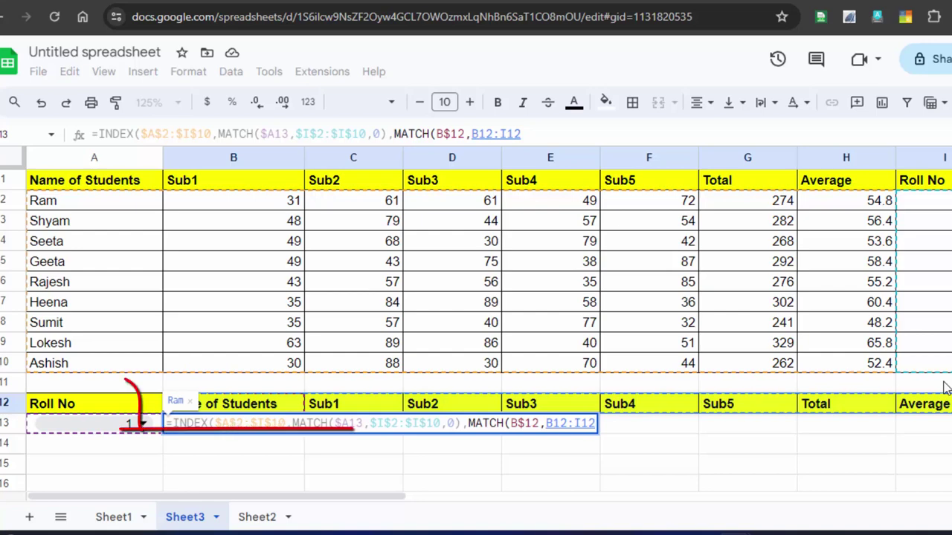
pyautogui.write(',')
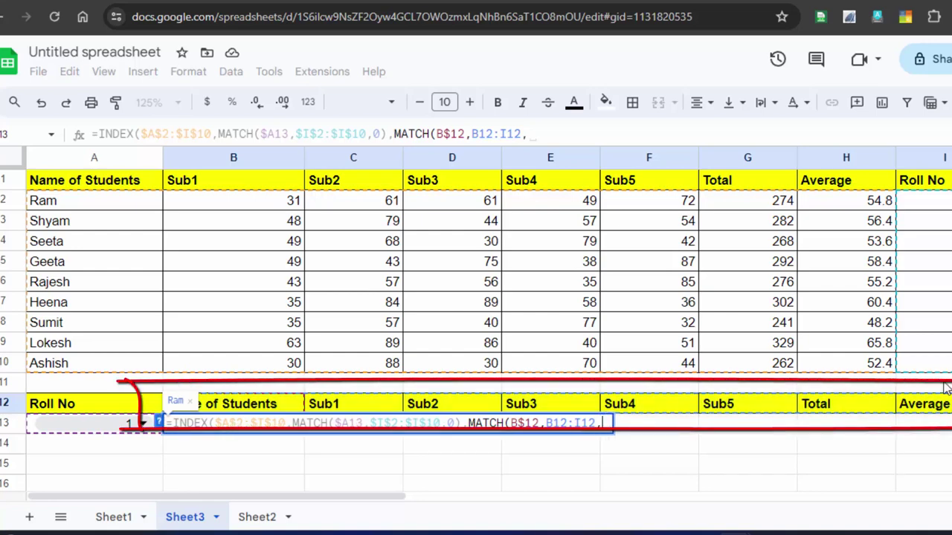
pyautogui.write('0')
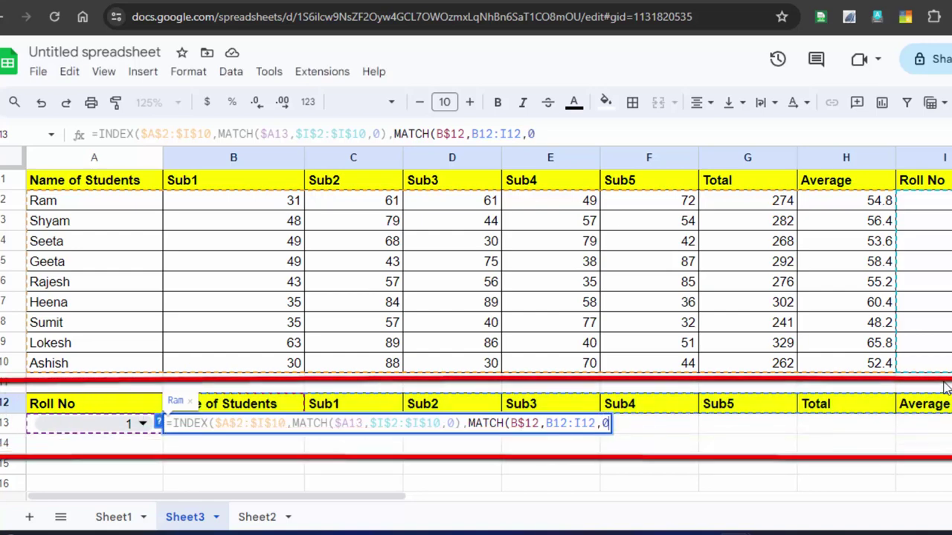
pyautogui.write('),')
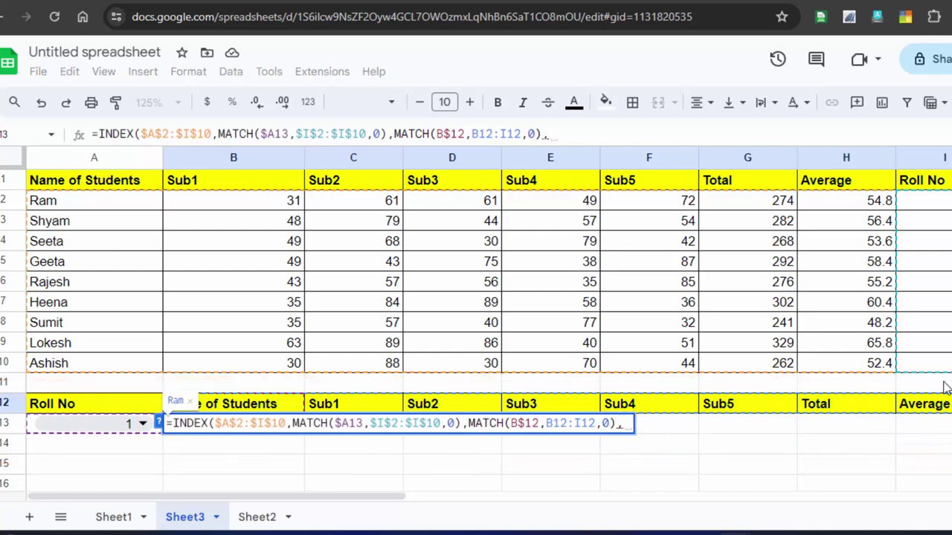
pyautogui.press('BackSpace')
pyautogui.write(')')
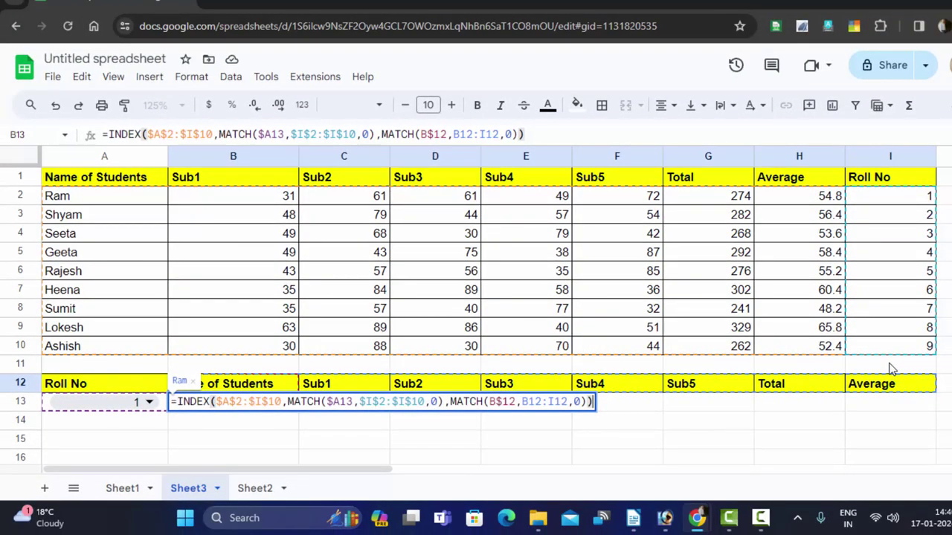
pyautogui.press('Return')
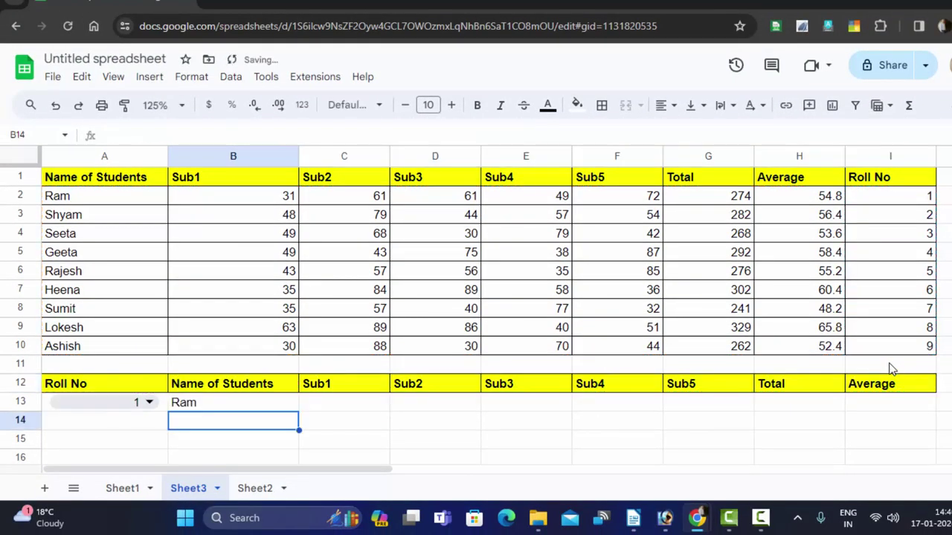
pyautogui.click(232, 401)
pyautogui.moveTo(108, 201); pyautogui.dragTo(929, 195)
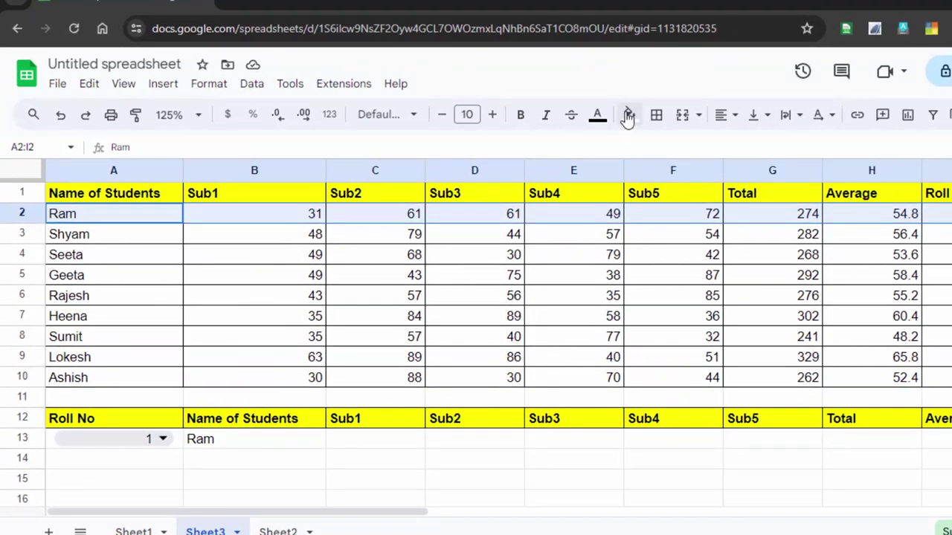
pyautogui.click(628, 116)
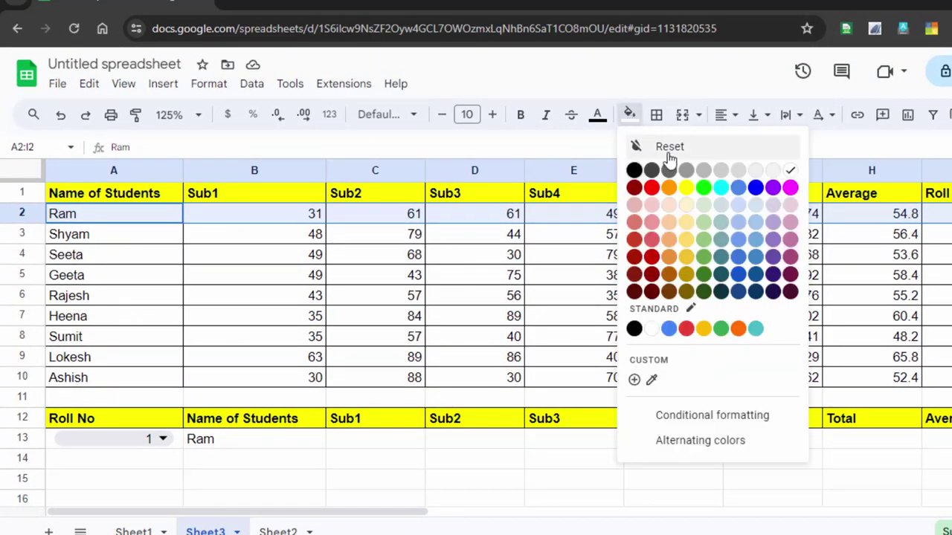
pyautogui.click(722, 188)
pyautogui.click(584, 298)
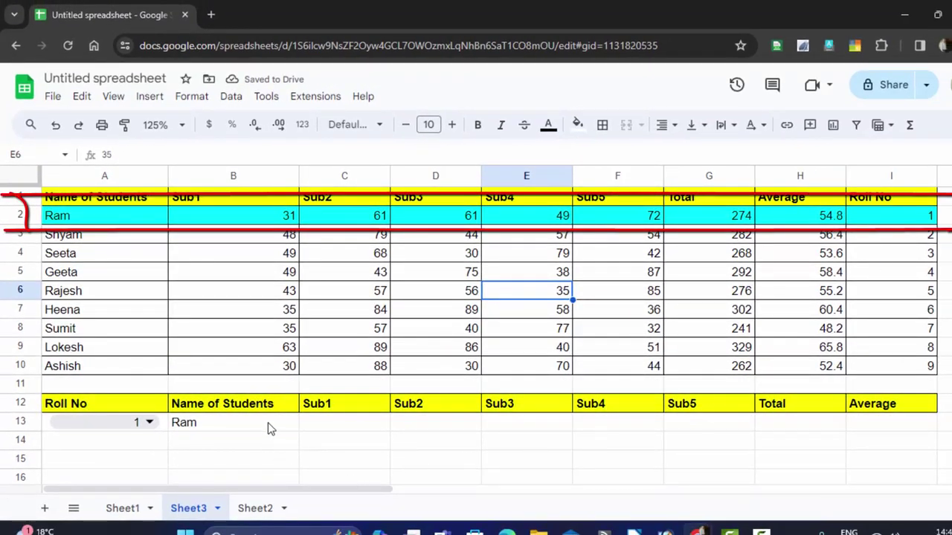
pyautogui.click(268, 422)
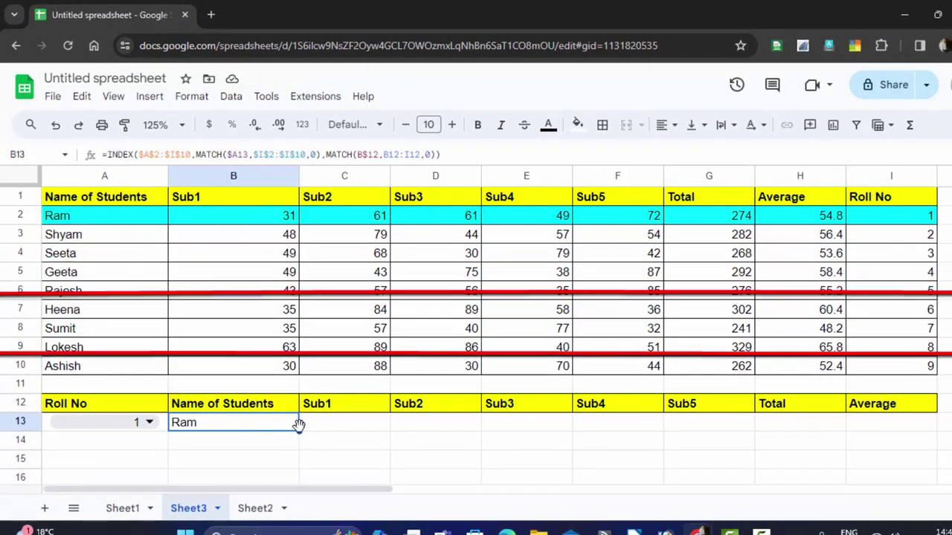
# Undo the bad fill and lock the header range as $B$12:$I$12 in B13's formula.
pyautogui.moveTo(299, 424); pyautogui.dragTo(881, 463)
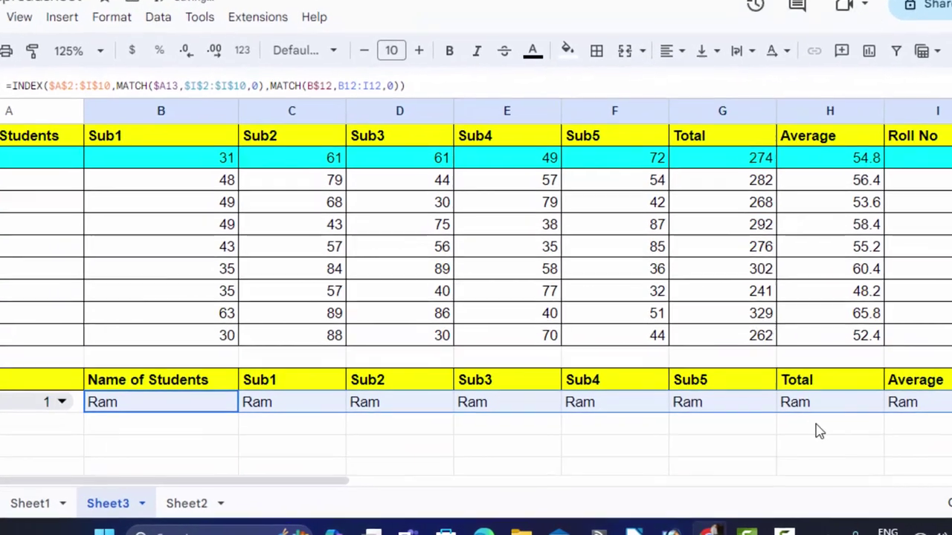
pyautogui.hotkey('ctrl', 'z')
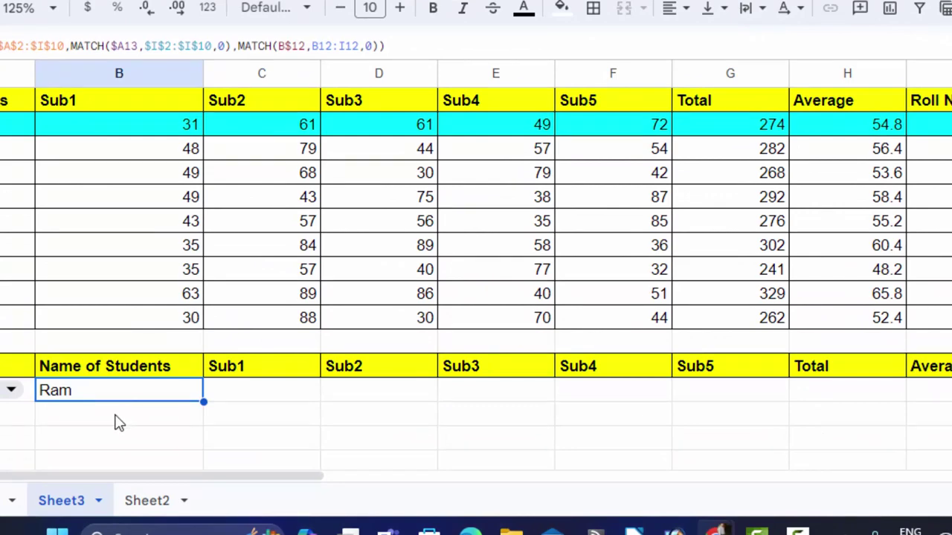
pyautogui.press('F2')
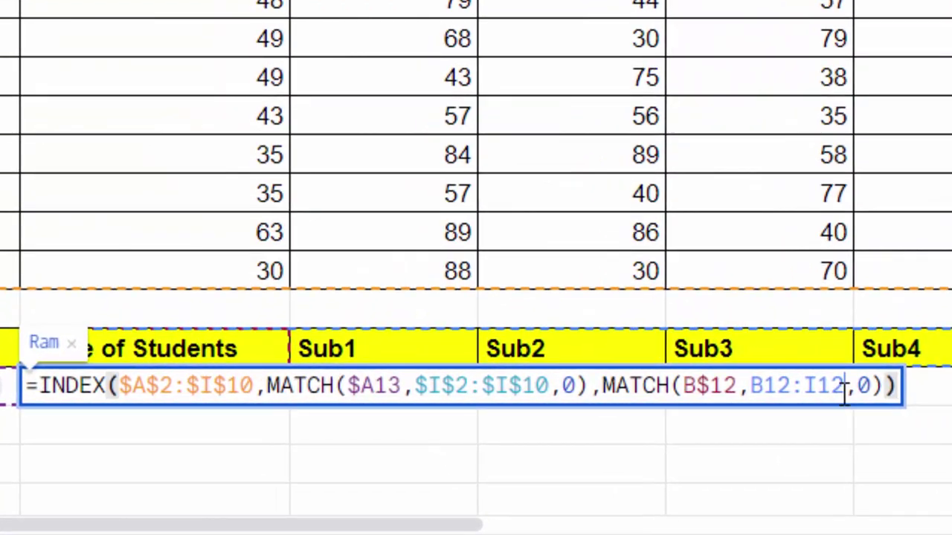
pyautogui.moveTo(845, 398); pyautogui.dragTo(753, 402)
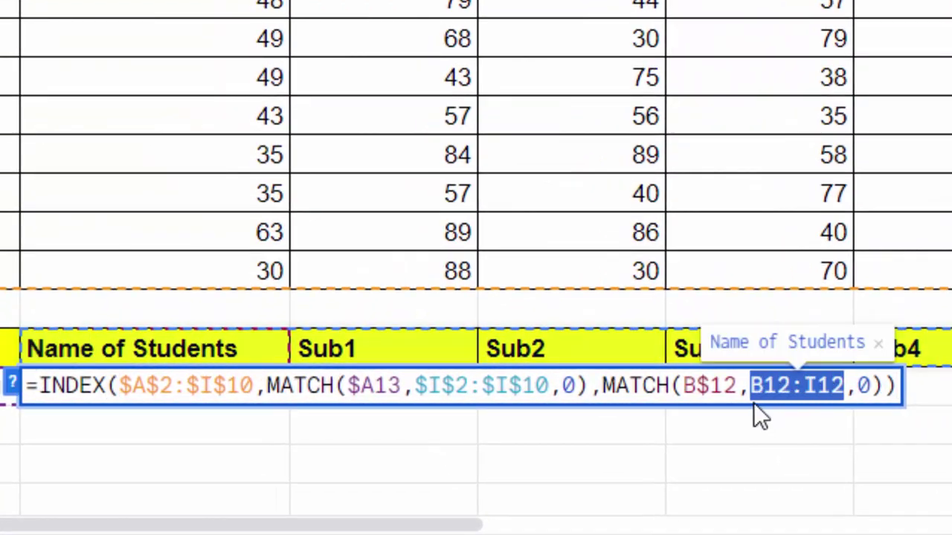
pyautogui.press('F4')
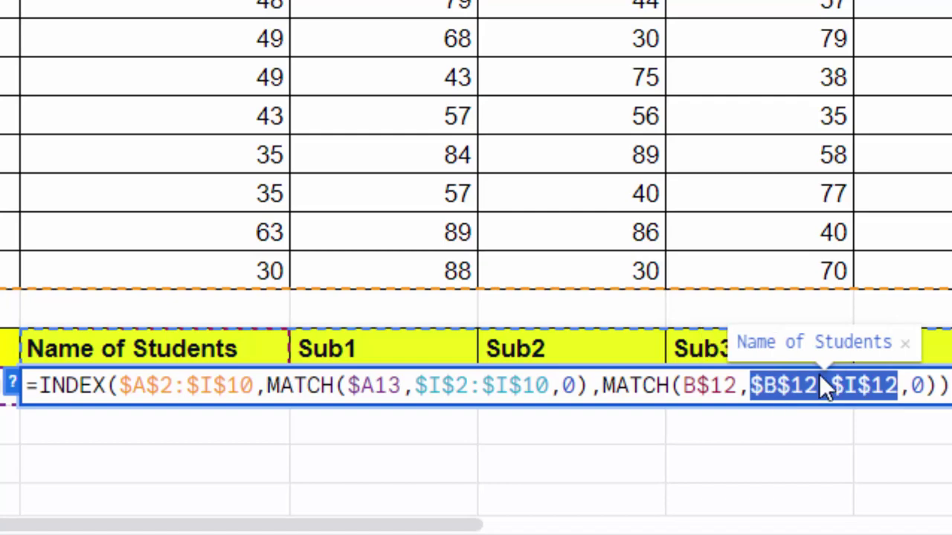
pyautogui.press('Return')
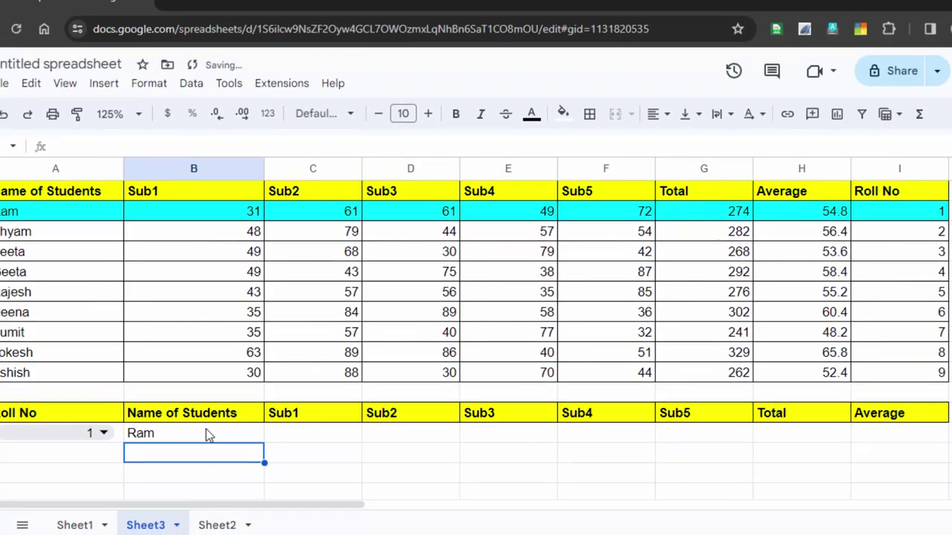
# Fill B13's formula across C13:I13 and compare the Total and Average formulas with row 2.
pyautogui.click(197, 420)
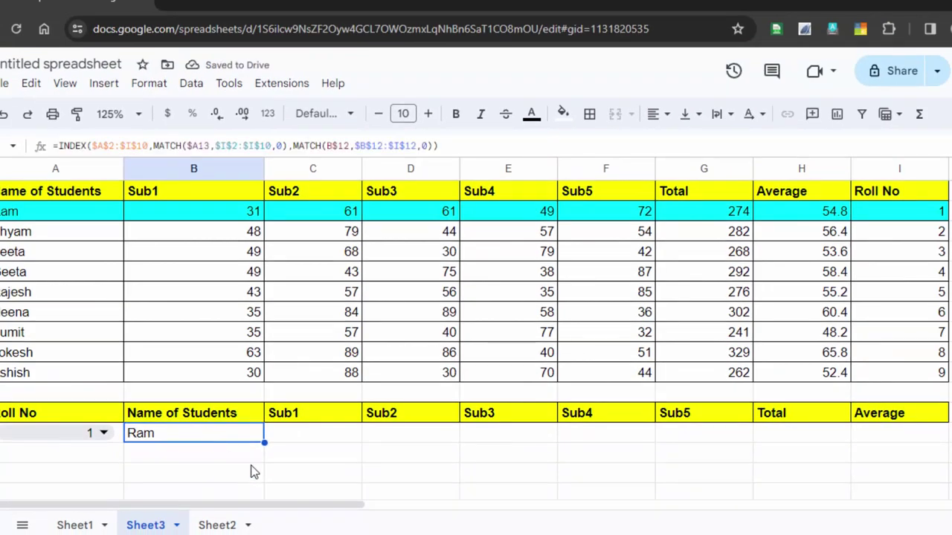
pyautogui.moveTo(264, 442); pyautogui.dragTo(914, 442)
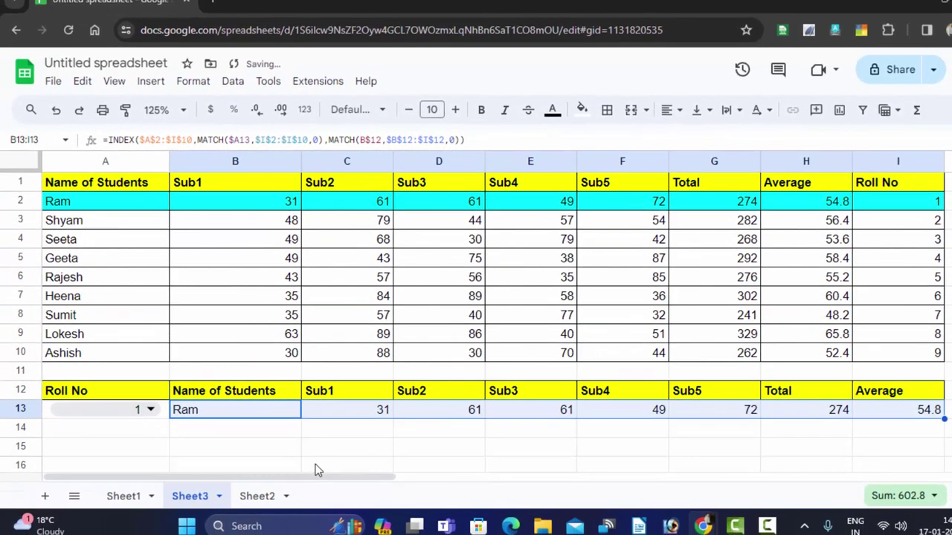
pyautogui.click(883, 415)
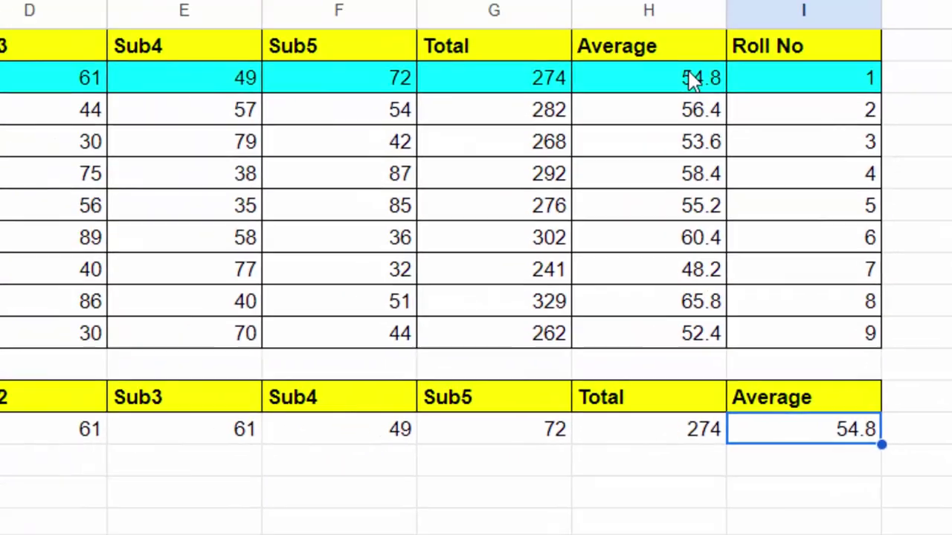
pyautogui.click(834, 201)
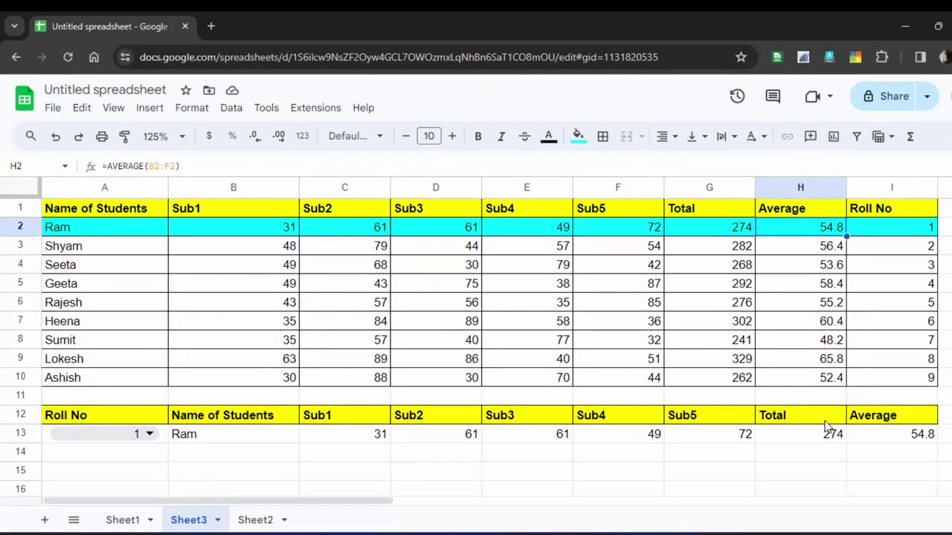
pyautogui.click(797, 433)
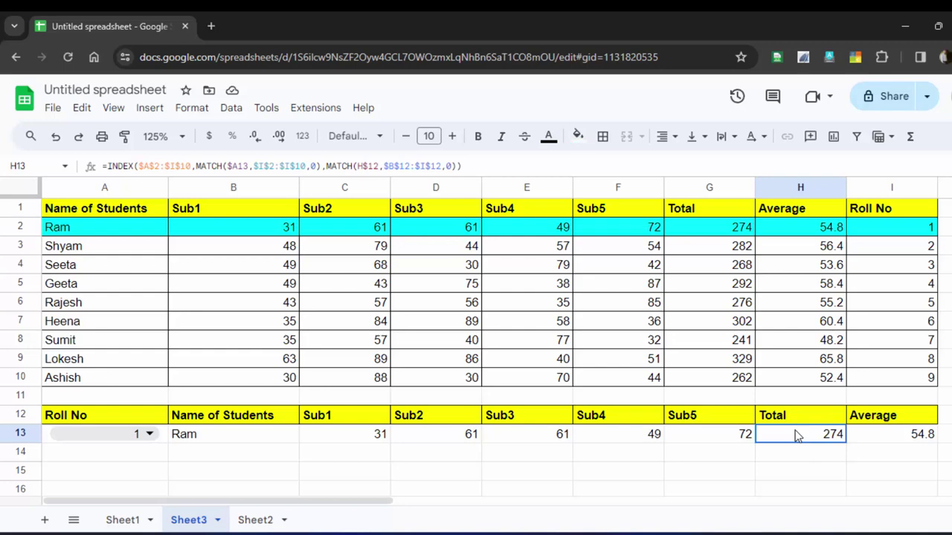
pyautogui.click(716, 232)
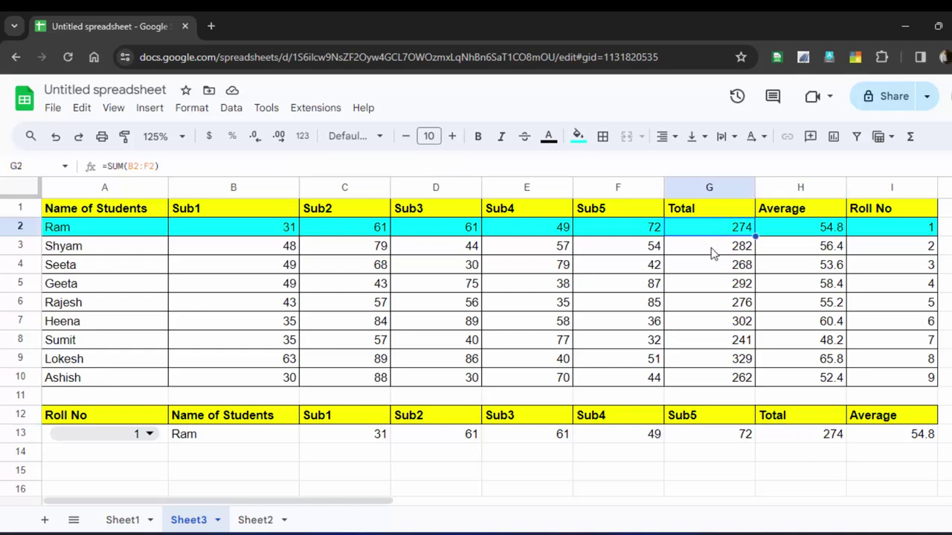
pyautogui.click(149, 435)
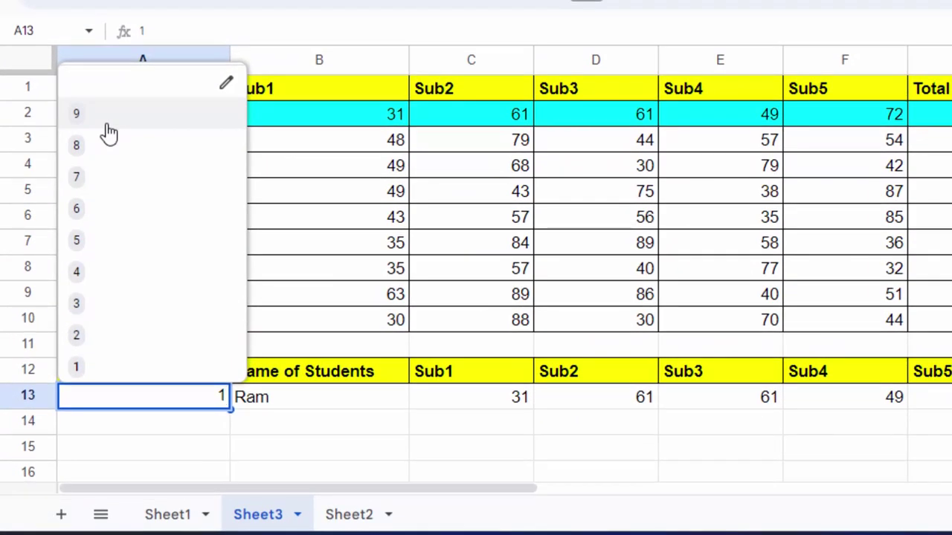
# Look up roll number 9 and colour Ashish's row A10:I10 red with white text.
pyautogui.click(106, 122)
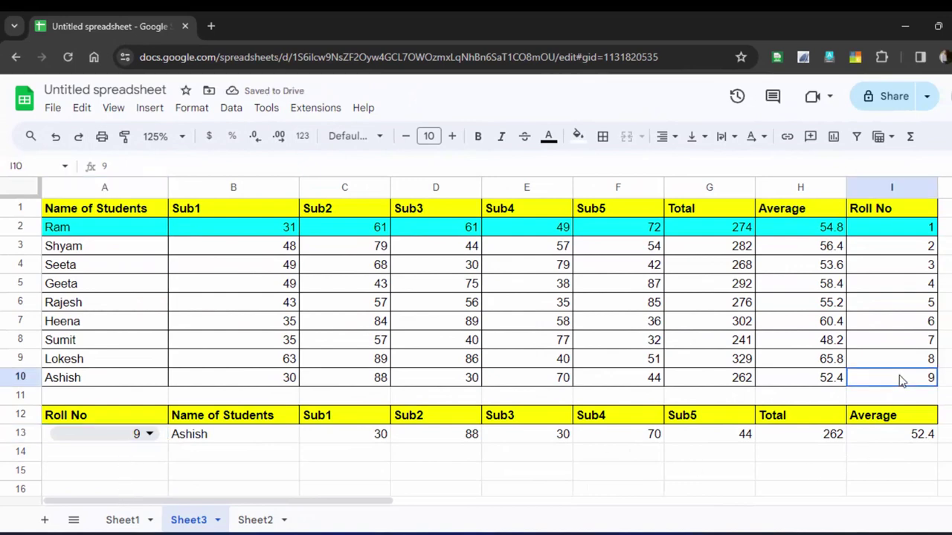
pyautogui.moveTo(900, 377); pyautogui.dragTo(59, 387)
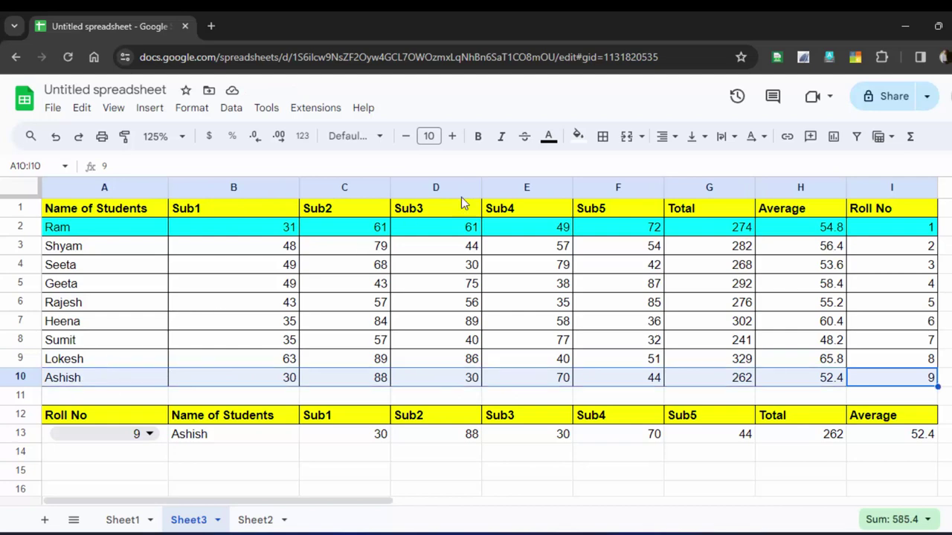
pyautogui.click(579, 137)
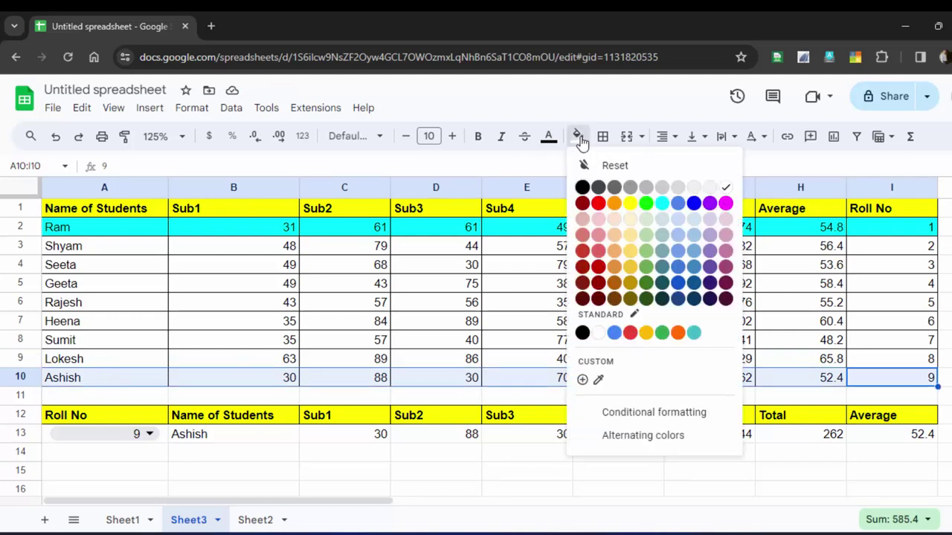
pyautogui.click(599, 205)
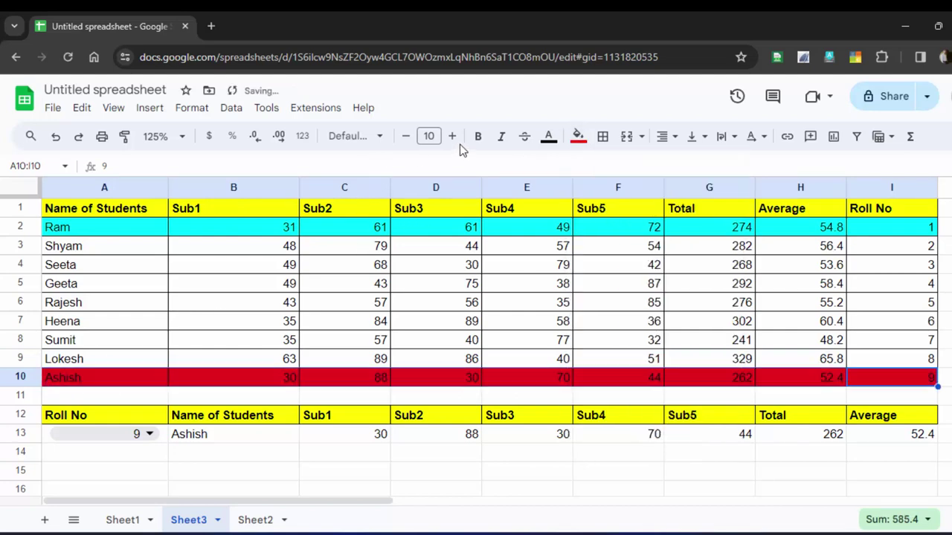
pyautogui.click(548, 137)
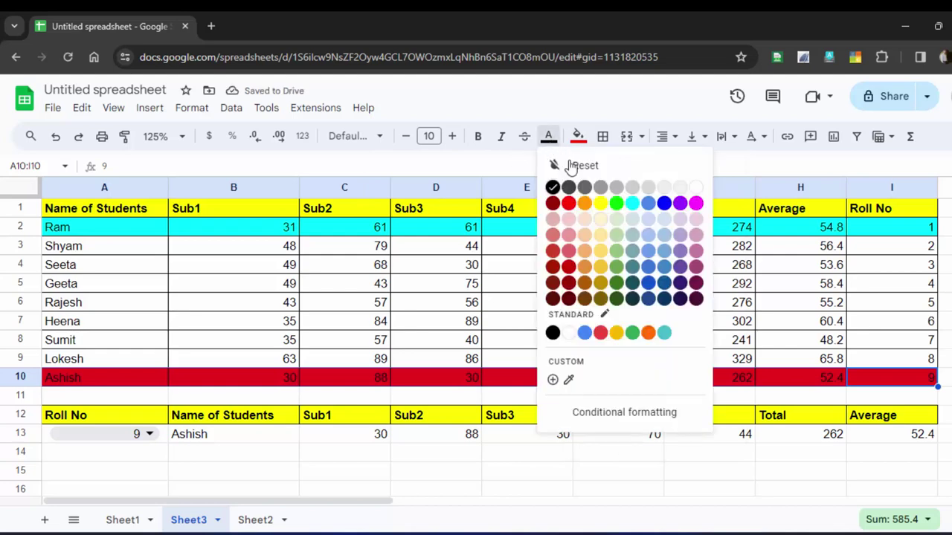
pyautogui.click(696, 188)
pyautogui.click(424, 489)
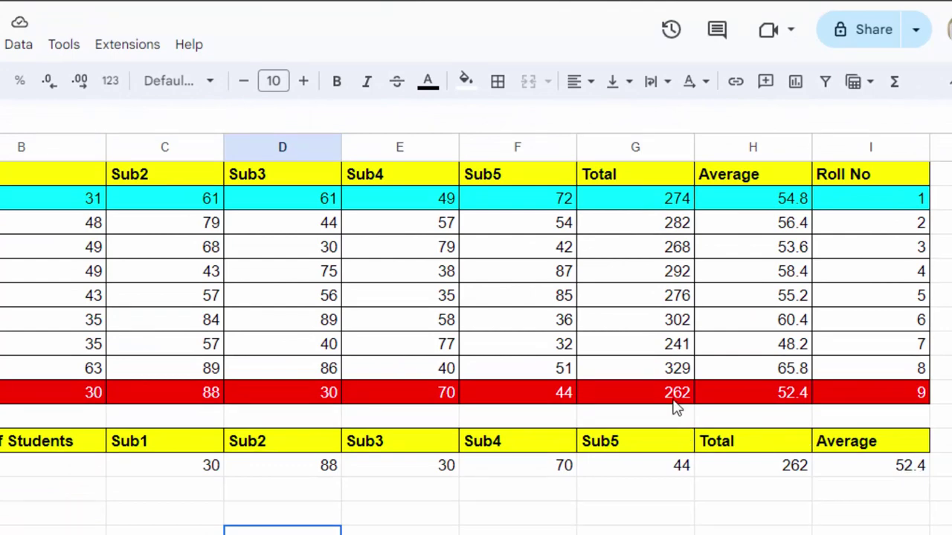
# Check the looked-up Sub2–Sub5 marks in row 13 against Ashish's row.
pyautogui.click(658, 473)
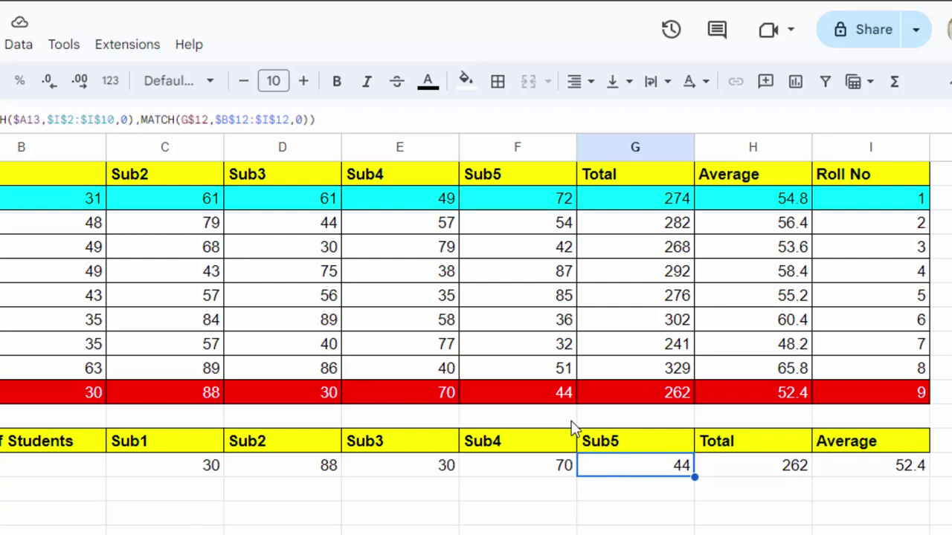
pyautogui.click(534, 377)
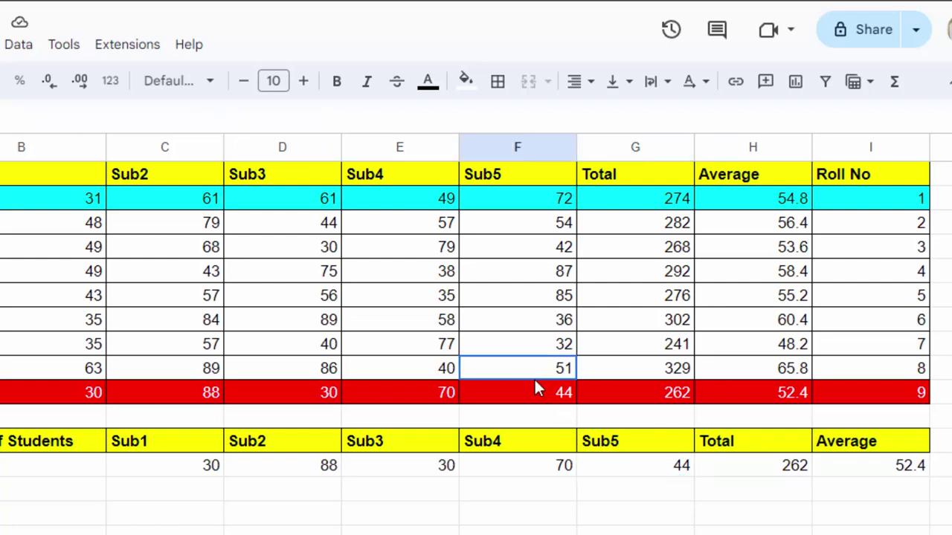
pyautogui.click(417, 388)
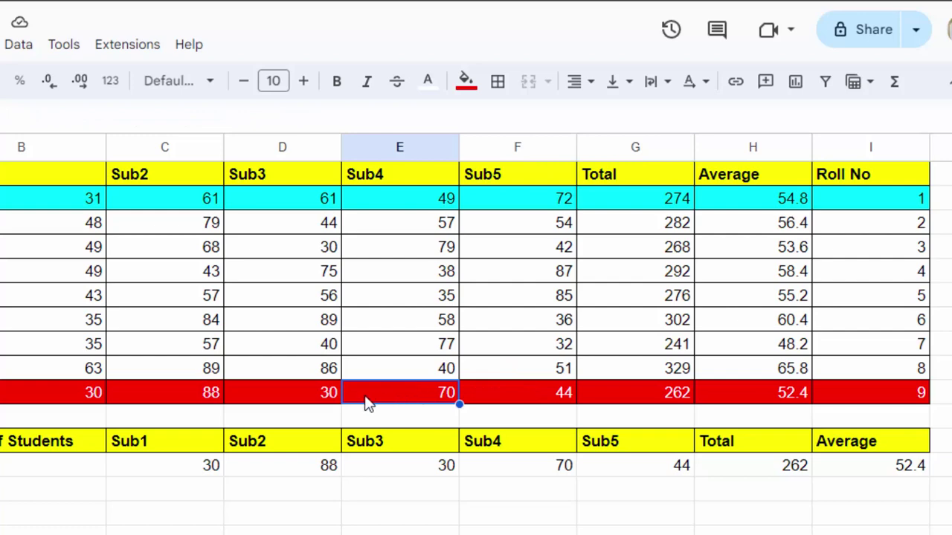
pyautogui.click(282, 401)
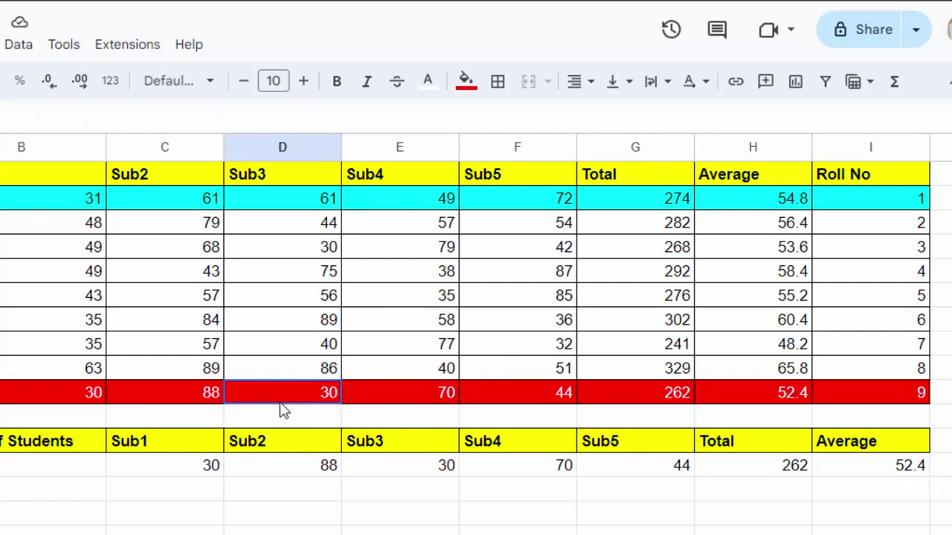
pyautogui.click(164, 397)
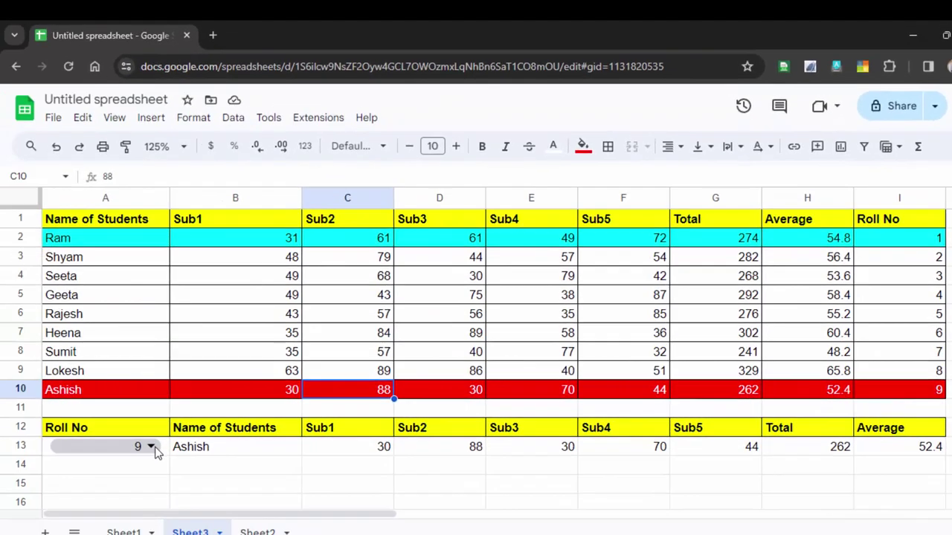
pyautogui.click(156, 446)
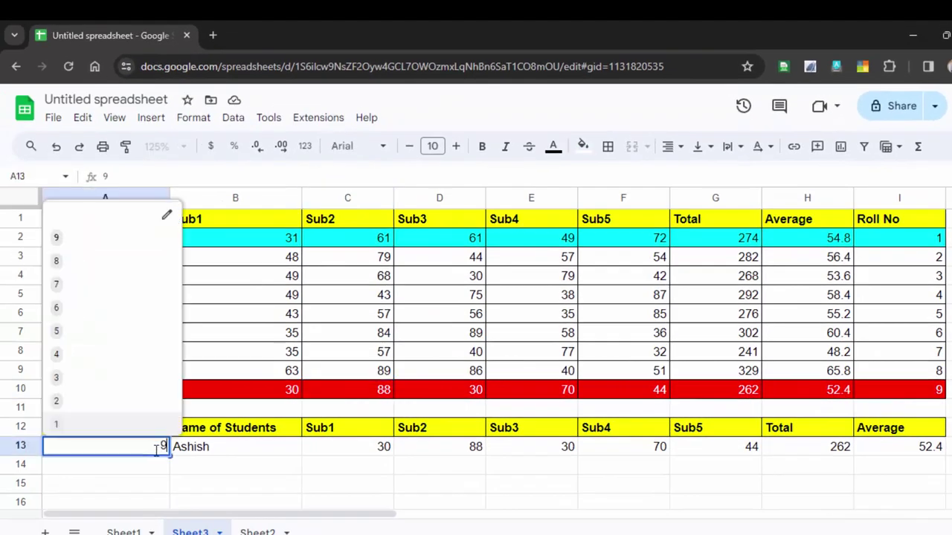
# Look up roll number 2 and colour Shyam's row A3:I3 black with white text.
pyautogui.click(103, 402)
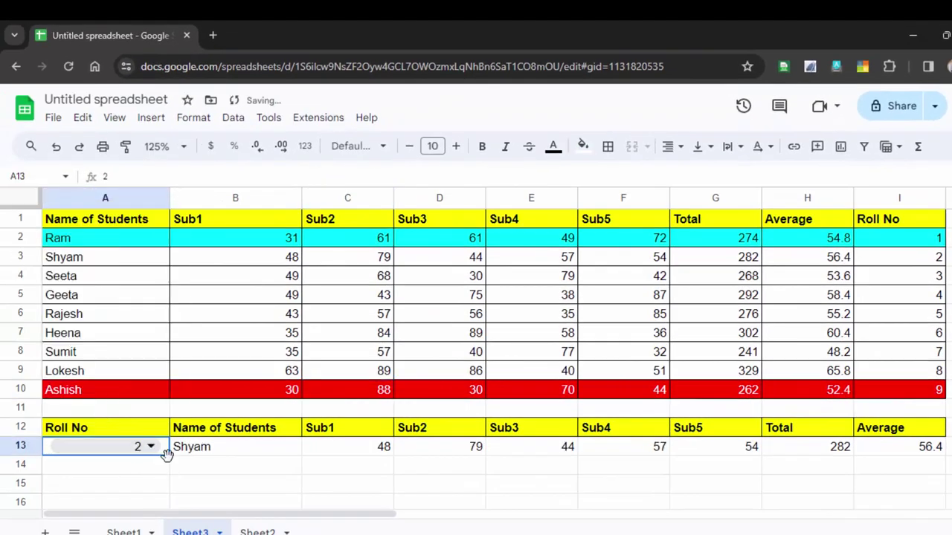
pyautogui.click(156, 265)
pyautogui.moveTo(156, 271); pyautogui.dragTo(886, 262)
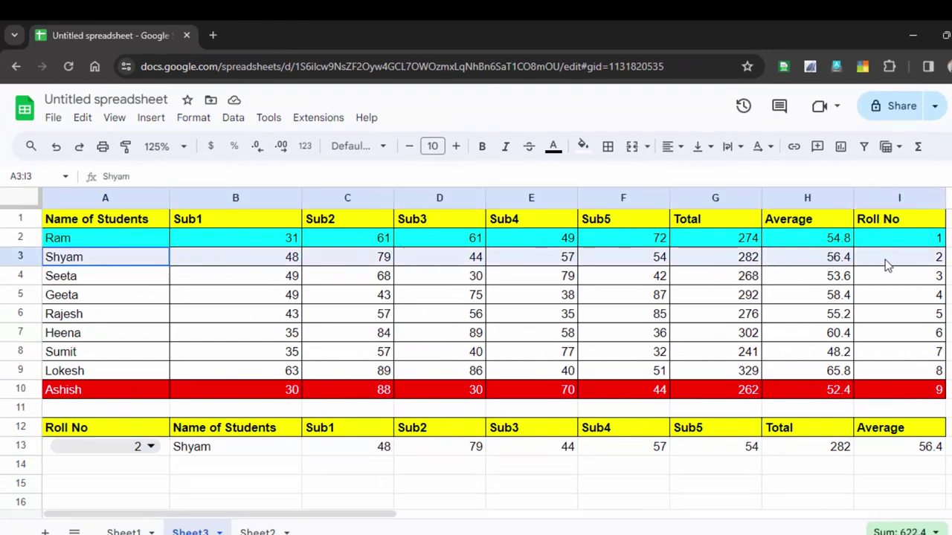
pyautogui.click(584, 145)
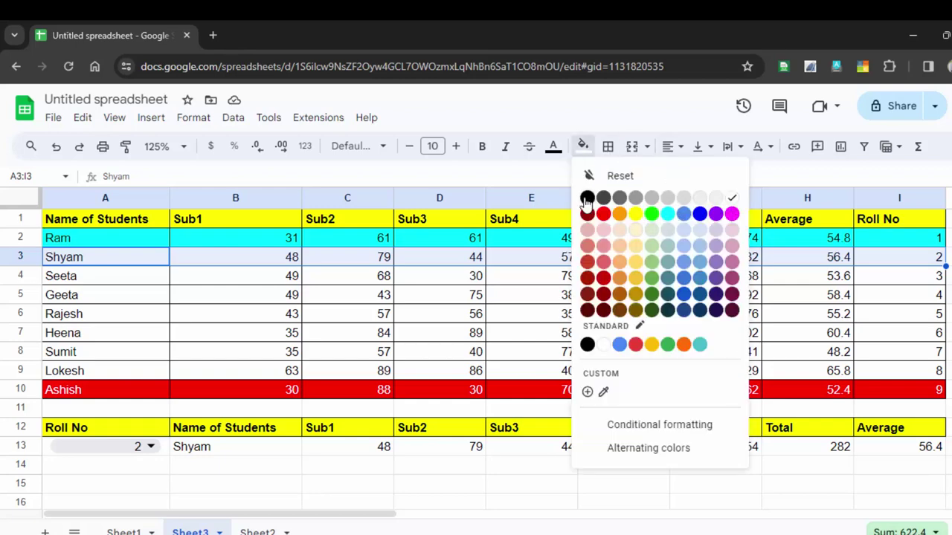
pyautogui.click(587, 198)
pyautogui.click(553, 146)
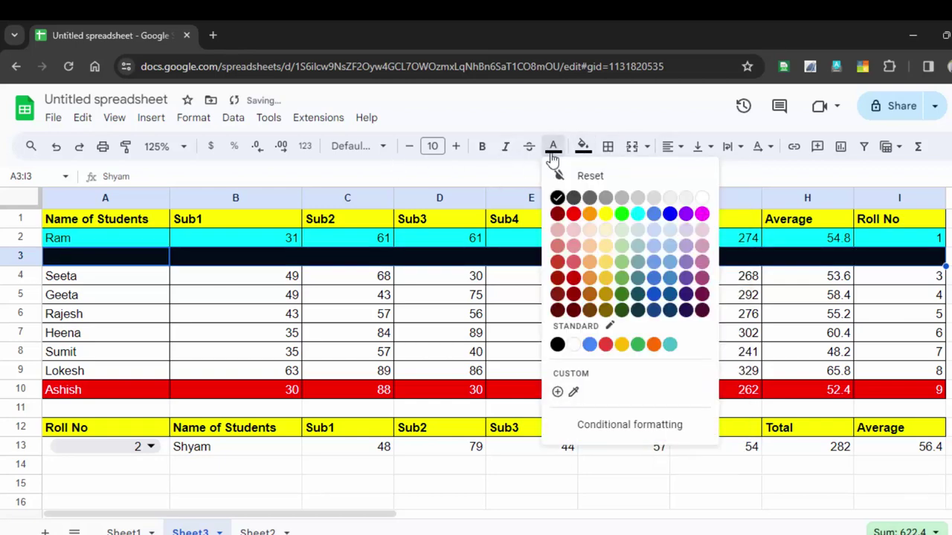
pyautogui.click(692, 195)
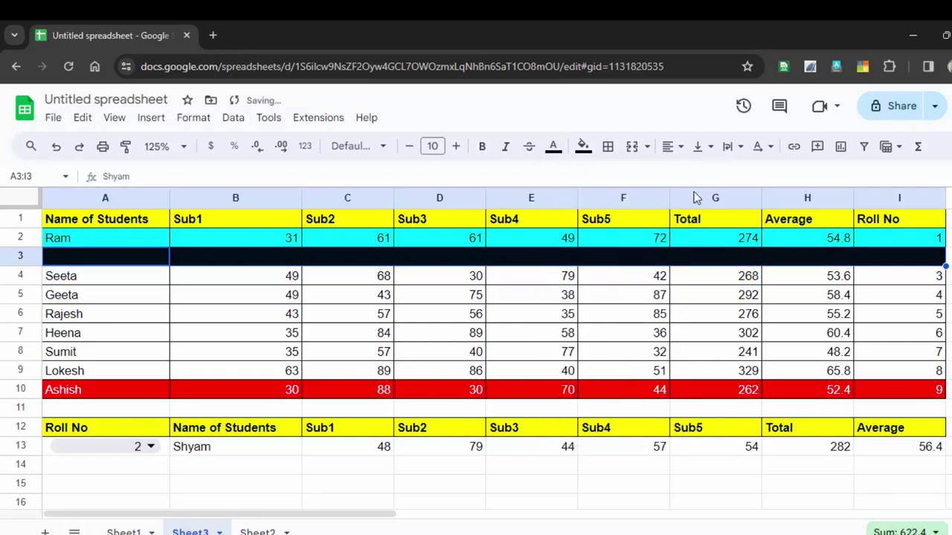
pyautogui.click(556, 147)
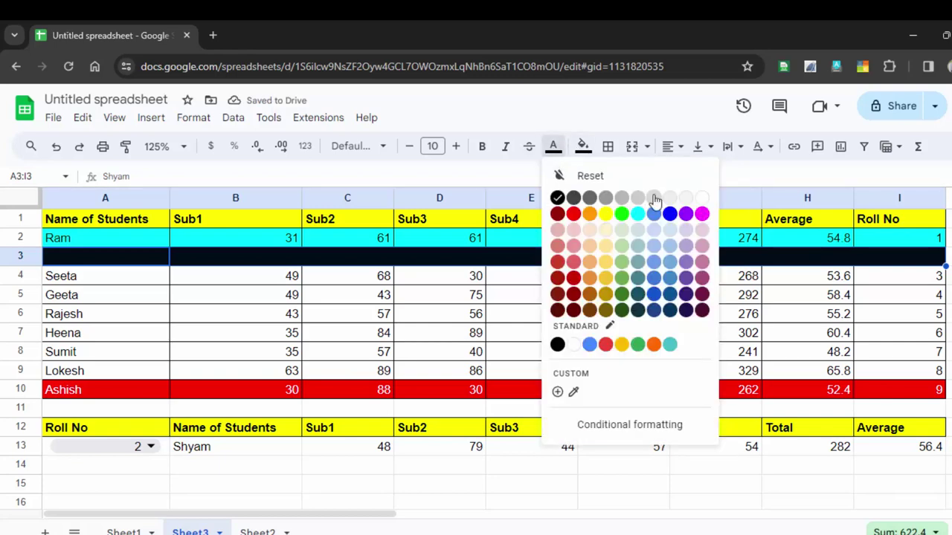
pyautogui.click(702, 198)
pyautogui.click(571, 490)
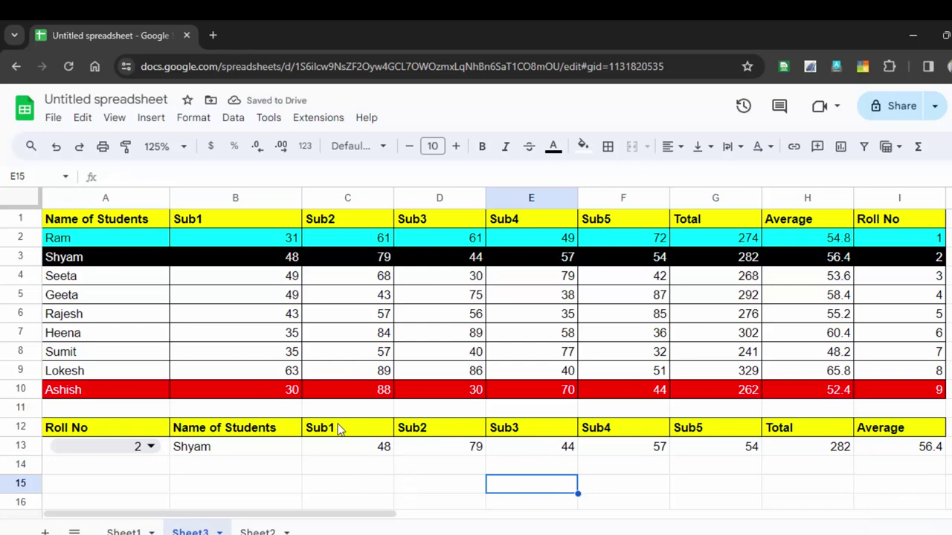
pyautogui.click(152, 447)
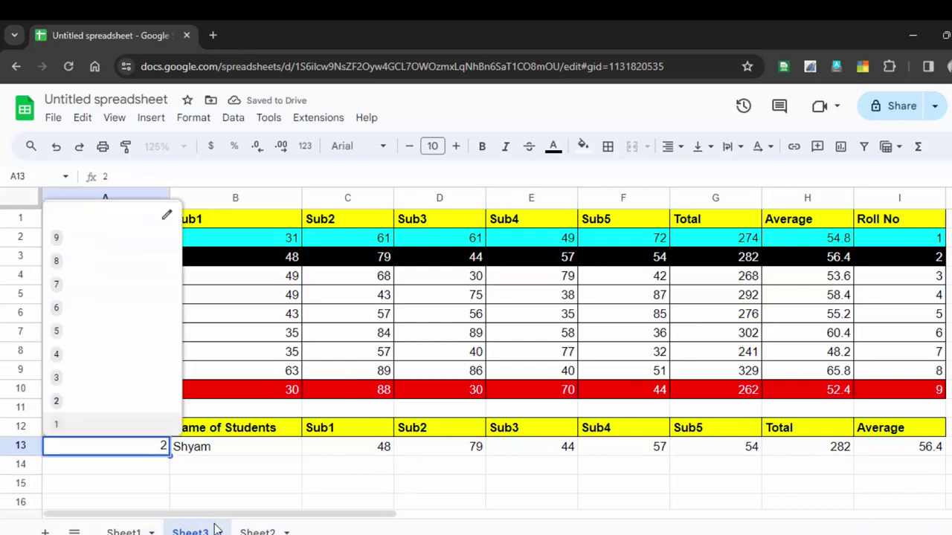
# Choose roll number 6 from the A13 dropdown so Heena's marks appear.
pyautogui.click(228, 483)
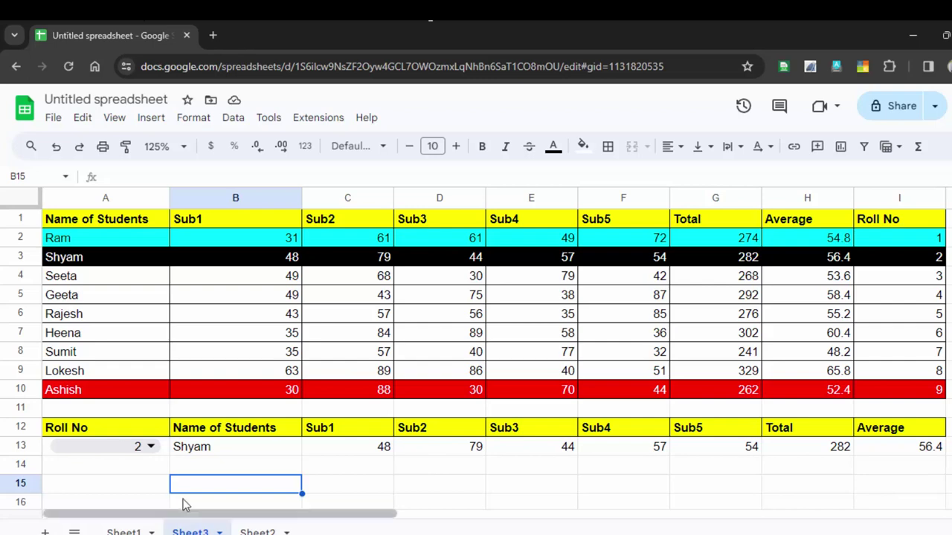
pyautogui.click(150, 446)
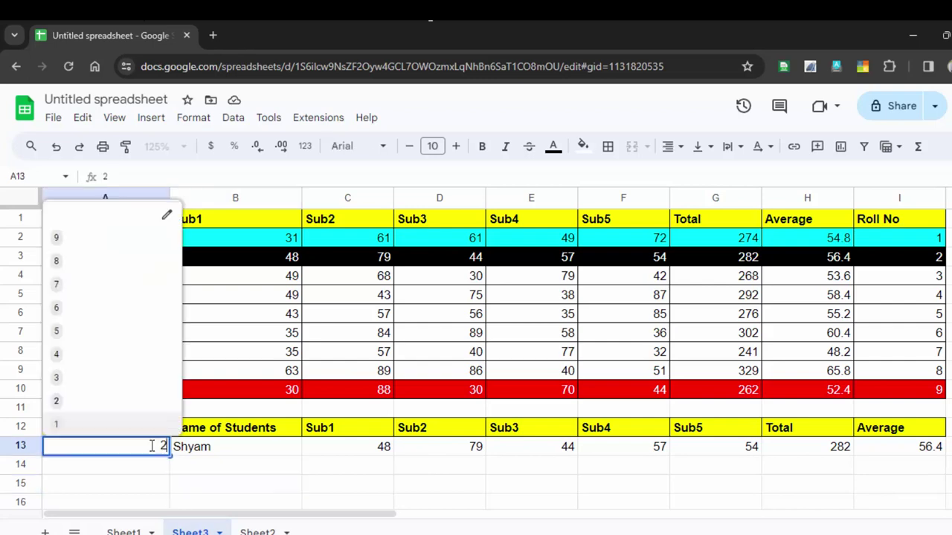
pyautogui.click(67, 313)
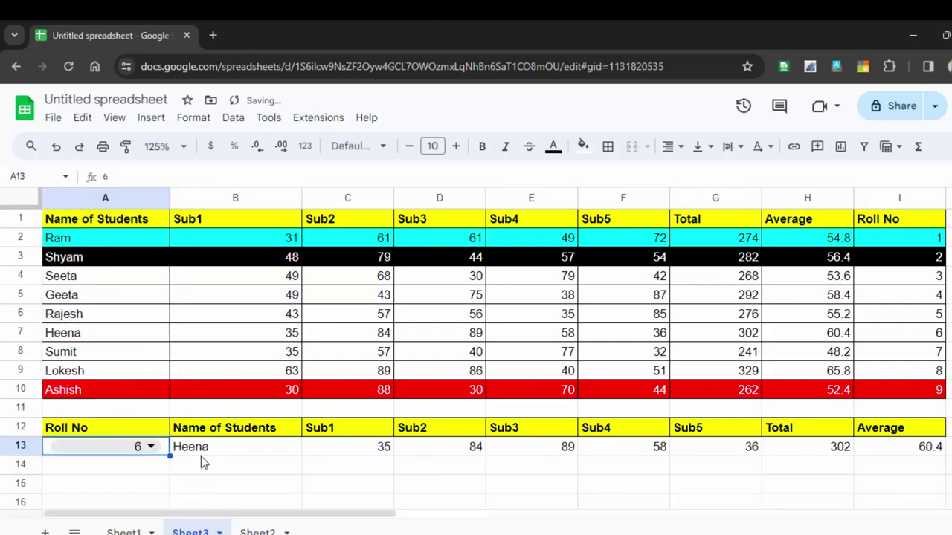
# Check B13's lookup formula, then select Heena's row A7:I7.
pyautogui.click(201, 450)
pyautogui.click(78, 336)
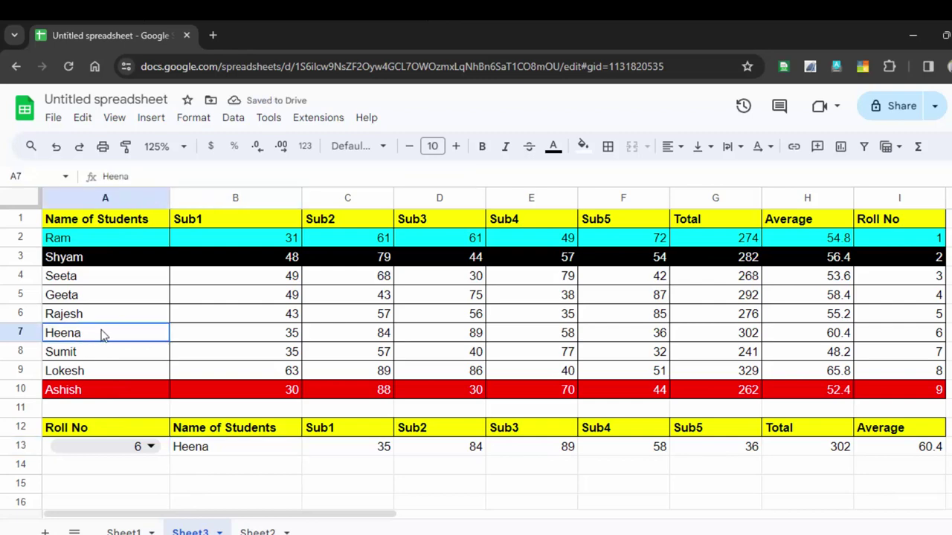
pyautogui.moveTo(103, 336); pyautogui.dragTo(882, 333)
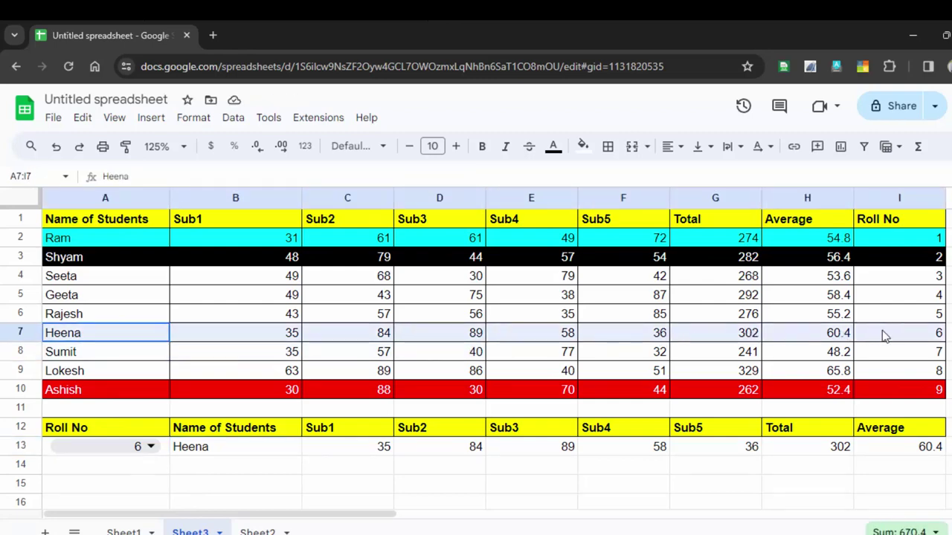
# Make Heena's row 7 text bold and red.
pyautogui.click(480, 152)
pyautogui.click(553, 146)
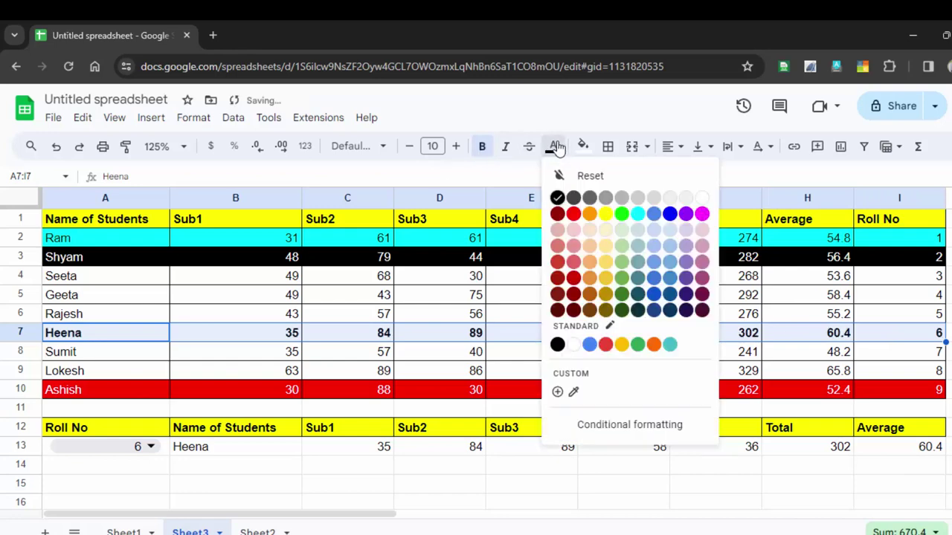
pyautogui.click(574, 214)
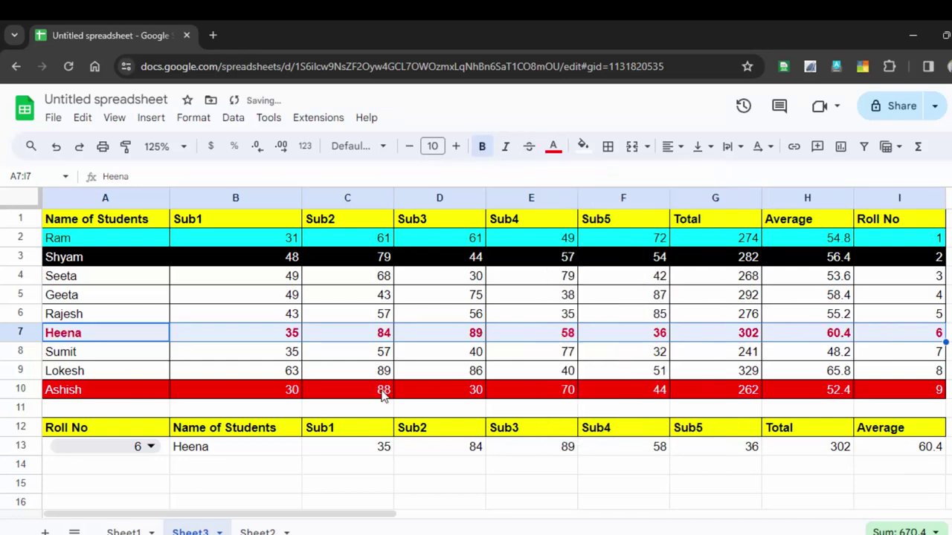
pyautogui.click(340, 476)
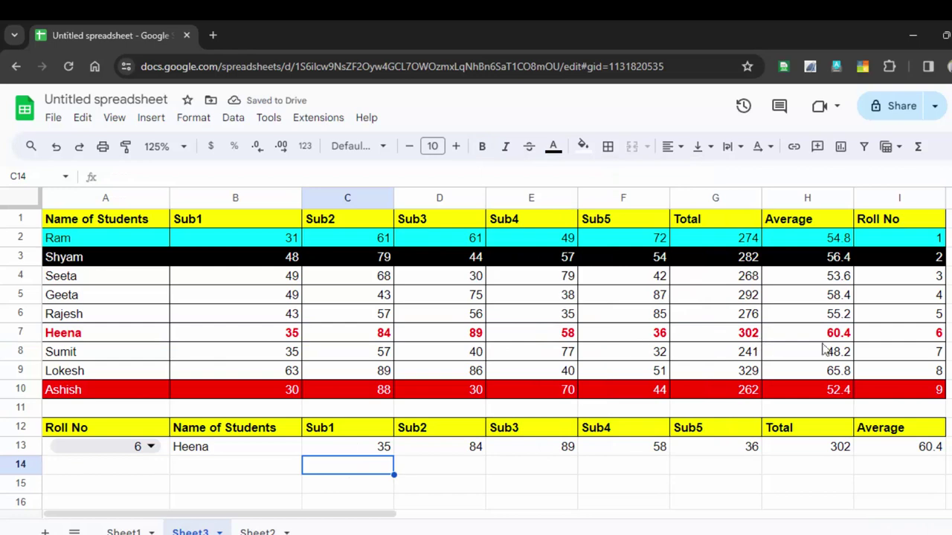
# Reselect A7:I7 and give it a cyan fill.
pyautogui.moveTo(896, 338); pyautogui.dragTo(114, 342)
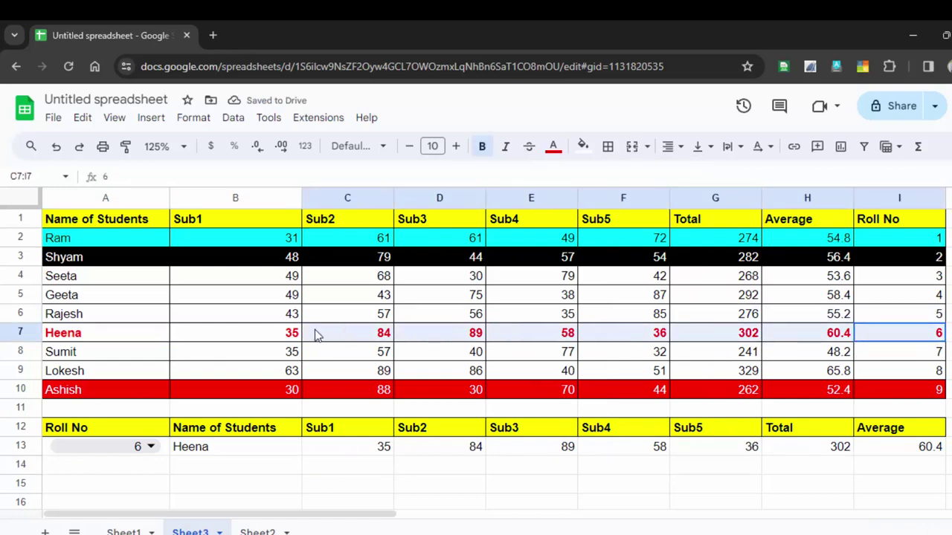
pyautogui.click(582, 145)
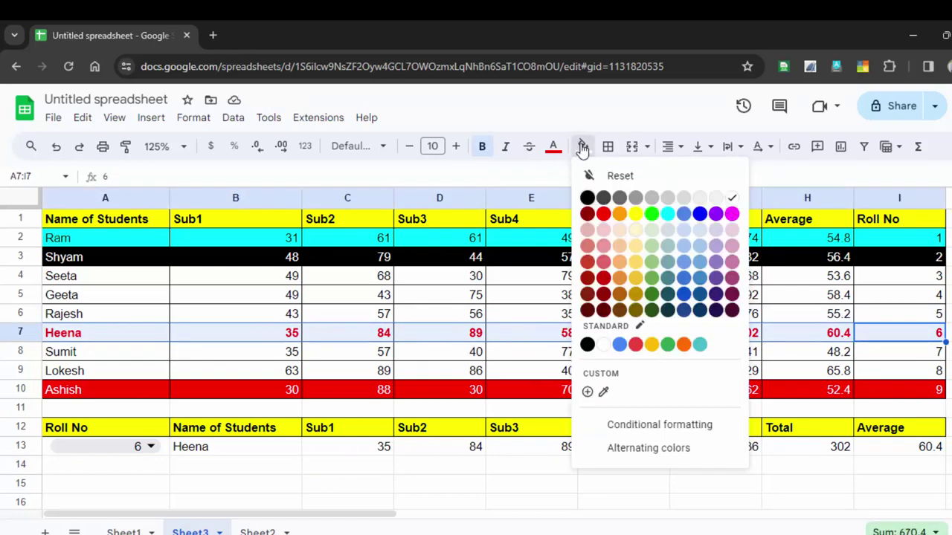
pyautogui.click(667, 214)
pyautogui.click(508, 492)
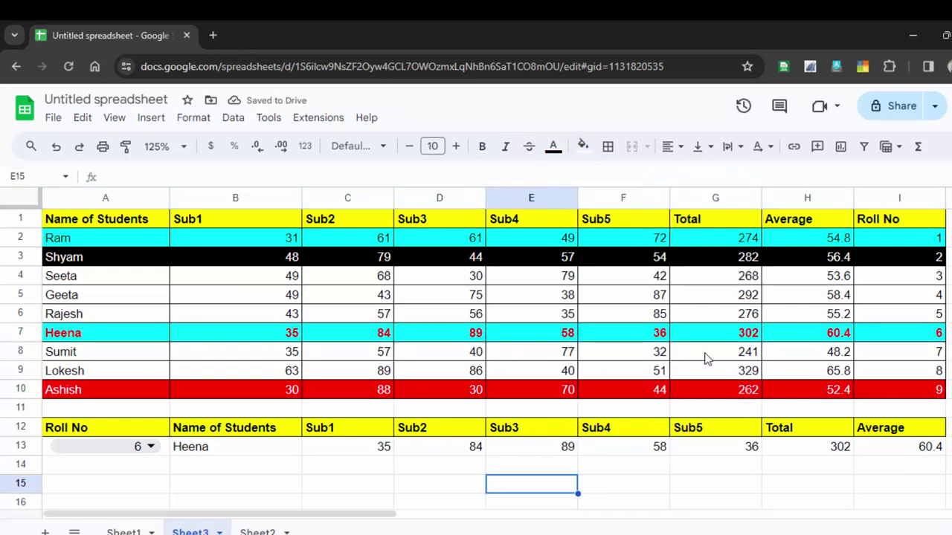
pyautogui.click(127, 444)
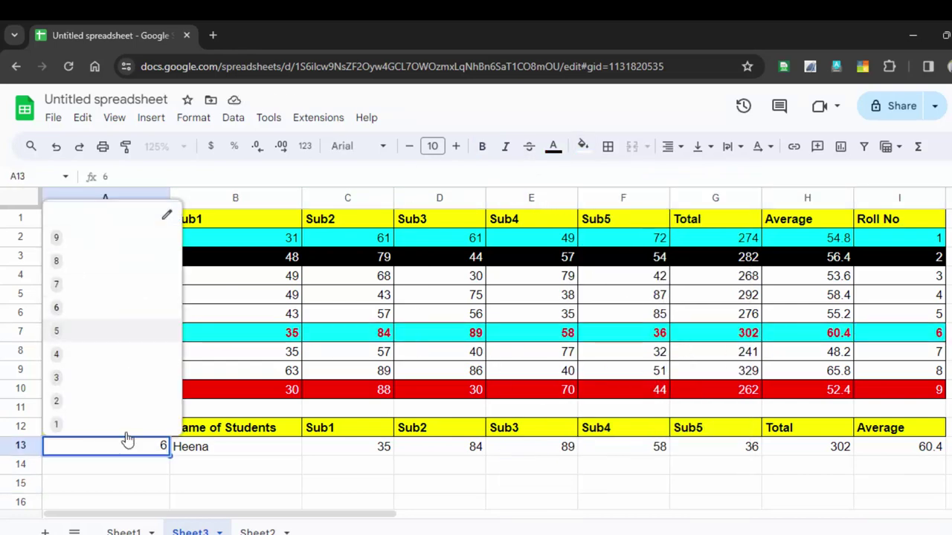
pyautogui.click(127, 460)
pyautogui.click(117, 242)
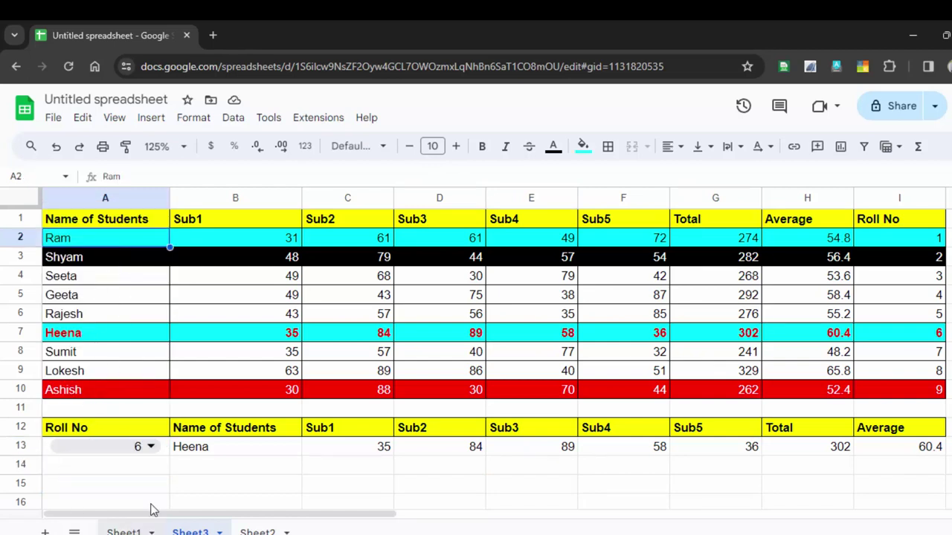
pyautogui.click(253, 447)
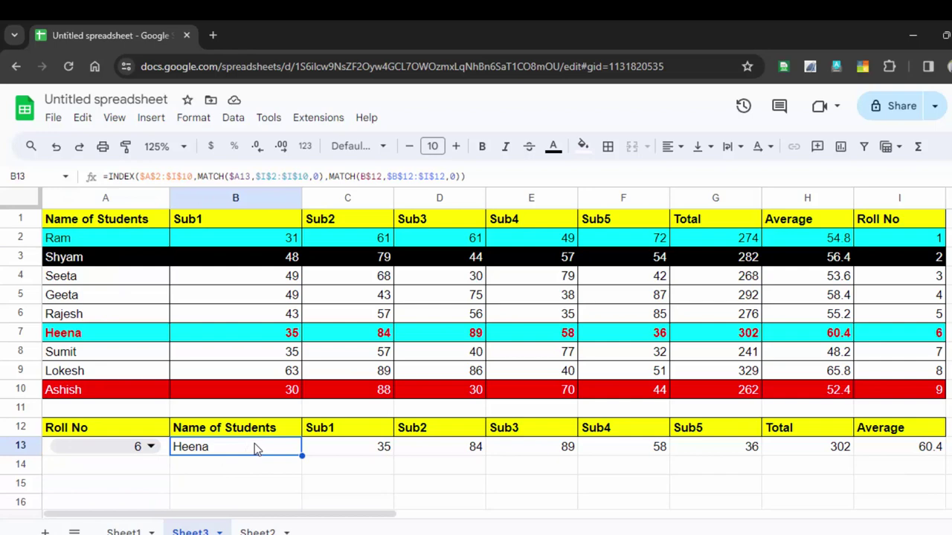
pyautogui.doubleClick(255, 445)
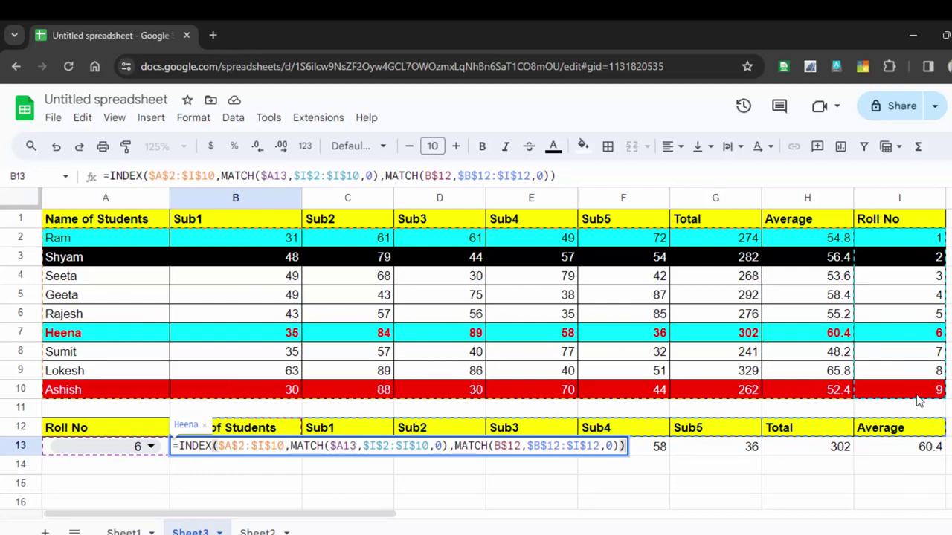
pyautogui.press('Return')
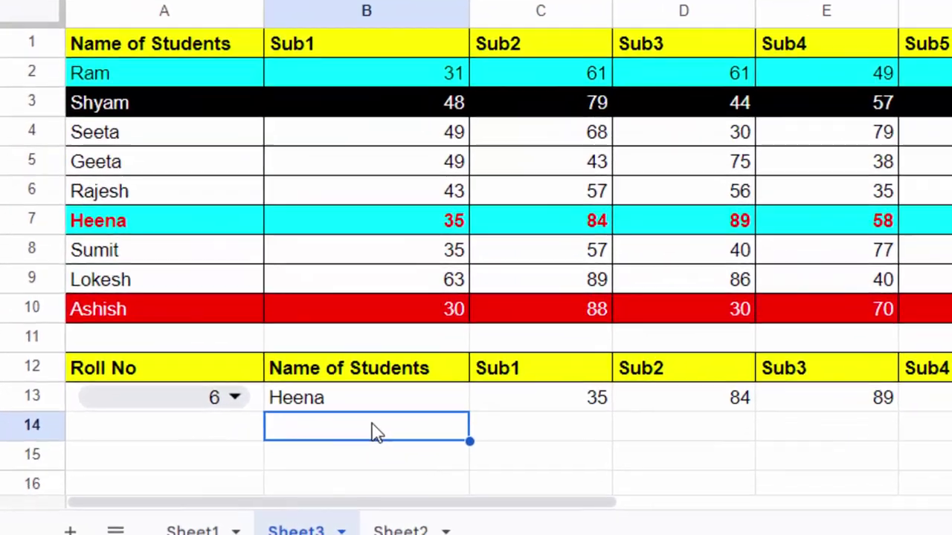
# Start B14's formula as =INDEX over the absolute table range $A$2:$I$10.
pyautogui.write('=i')
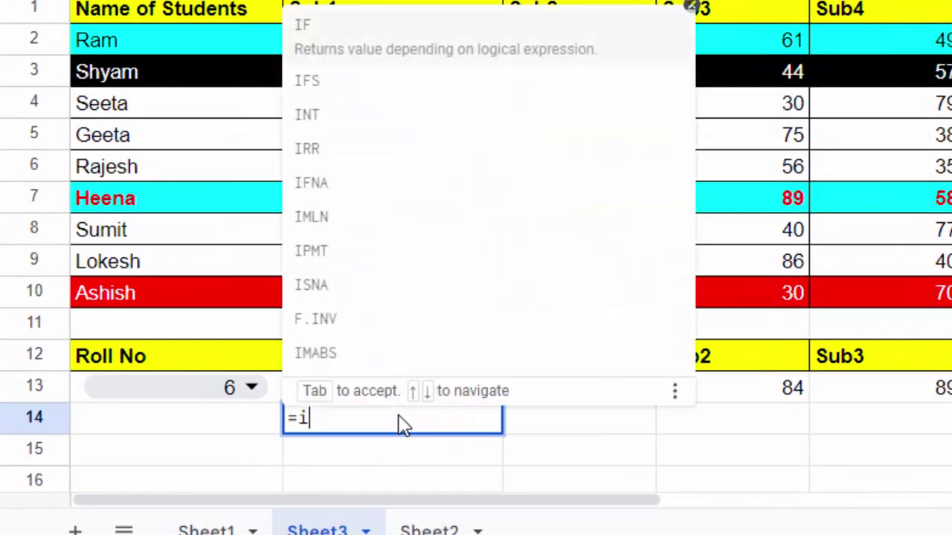
pyautogui.write('nde')
pyautogui.press('Tab')
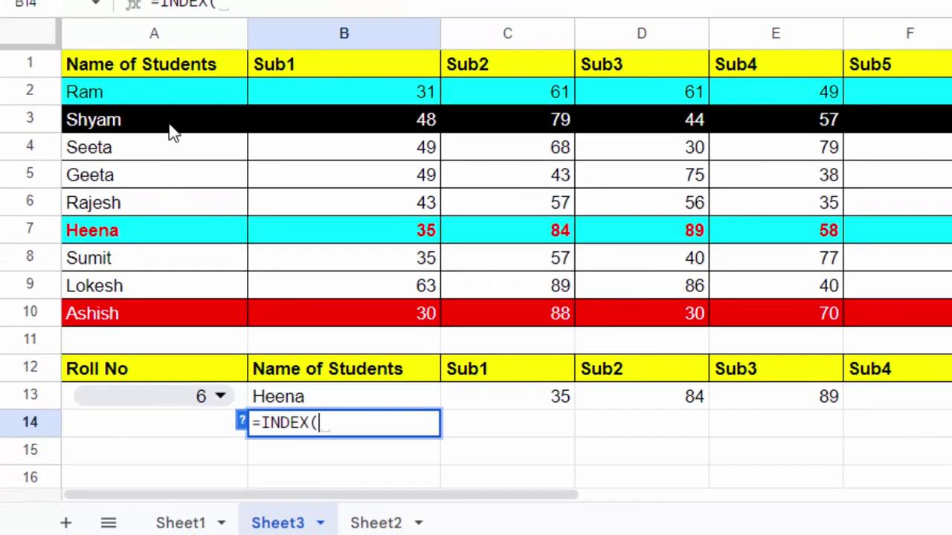
pyautogui.moveTo(141, 212)
pyautogui.mouseDown()
pyautogui.moveTo(606, 339)
pyautogui.moveTo(790, 356)
pyautogui.mouseUp()
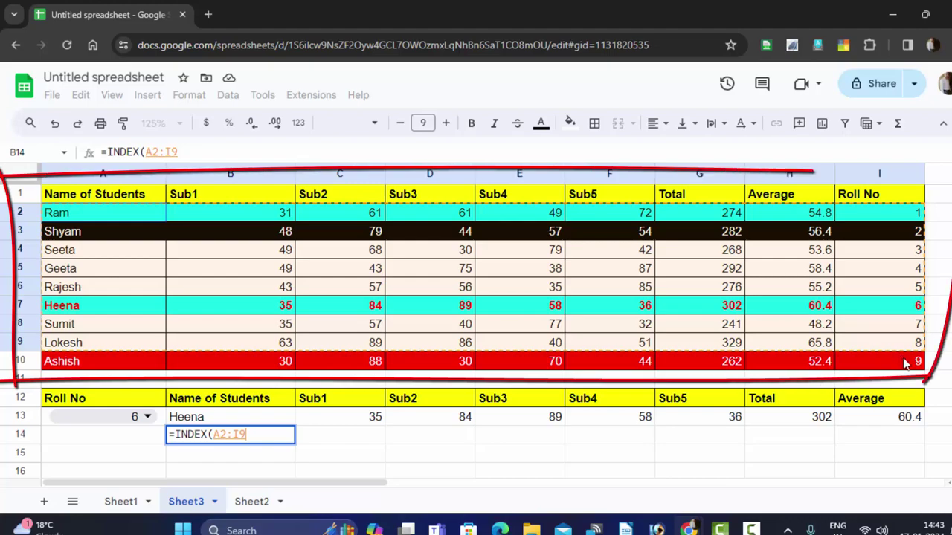
pyautogui.moveTo(876, 349); pyautogui.dragTo(896, 369)
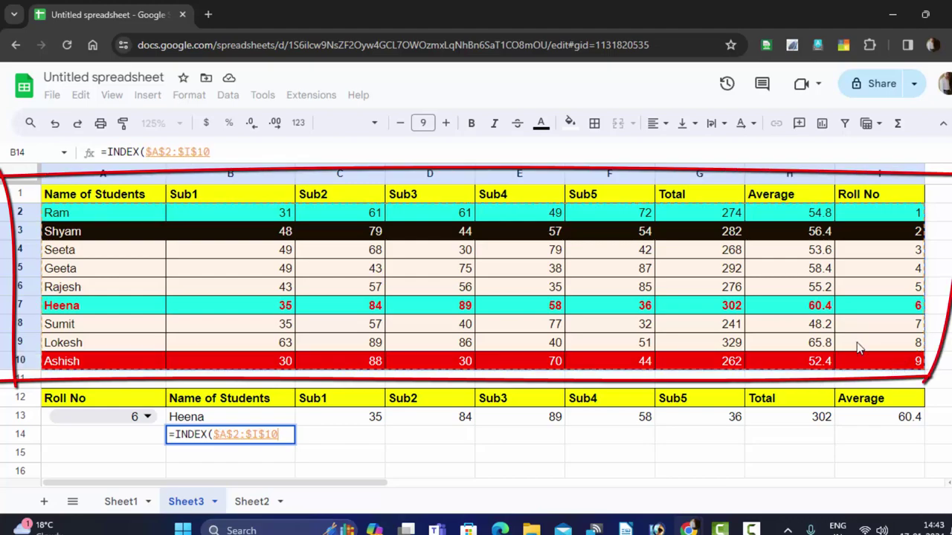
pyautogui.press('F4')
# Add MATCH($A13,$I$2:$I$10,0) as the row lookup and begin a second MATCH.
pyautogui.write(',matc')
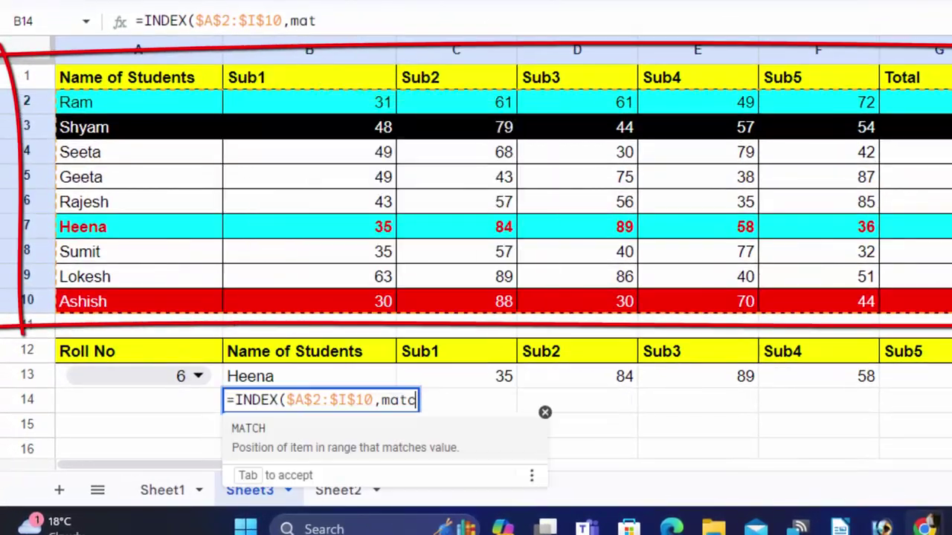
pyautogui.press('Tab')
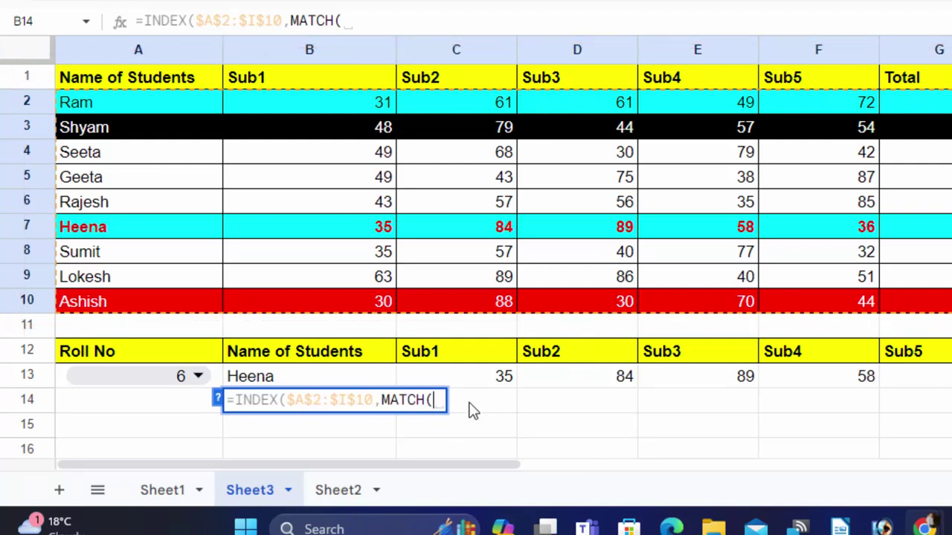
pyautogui.moveTo(437, 405)
pyautogui.click(145, 375)
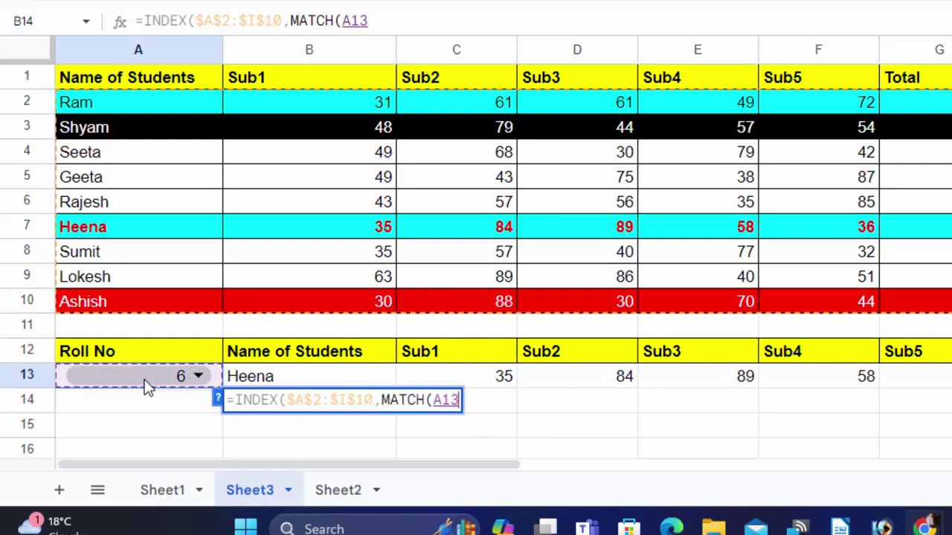
pyautogui.press('F4')
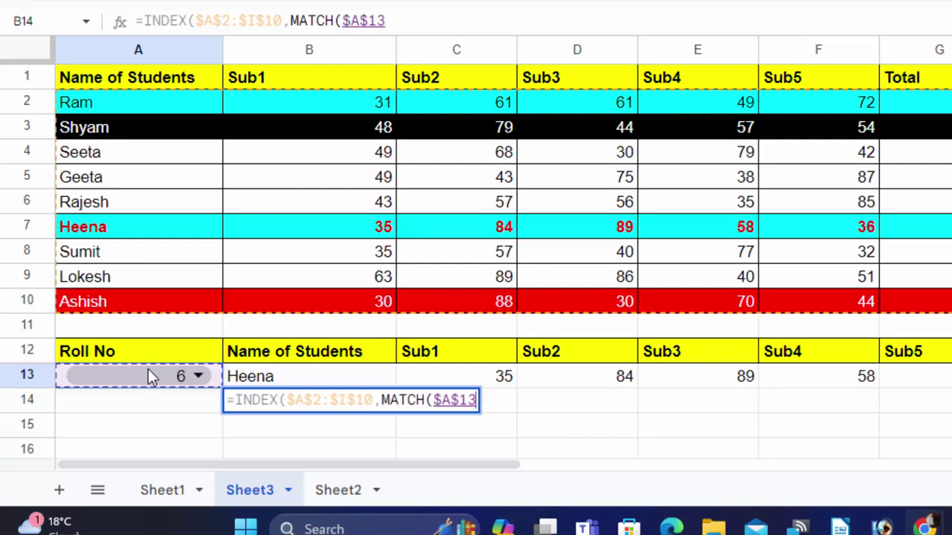
pyautogui.press('F4')
pyautogui.press('F4')
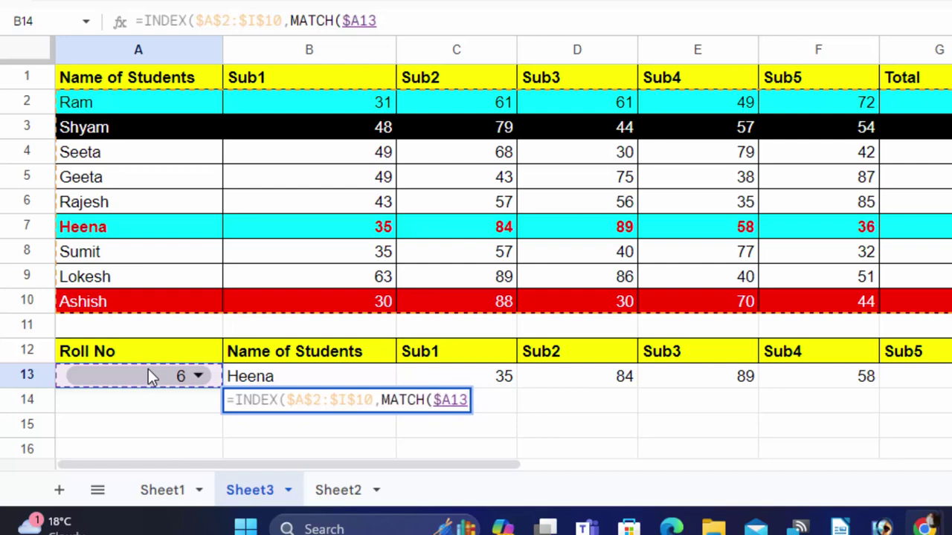
pyautogui.write(',')
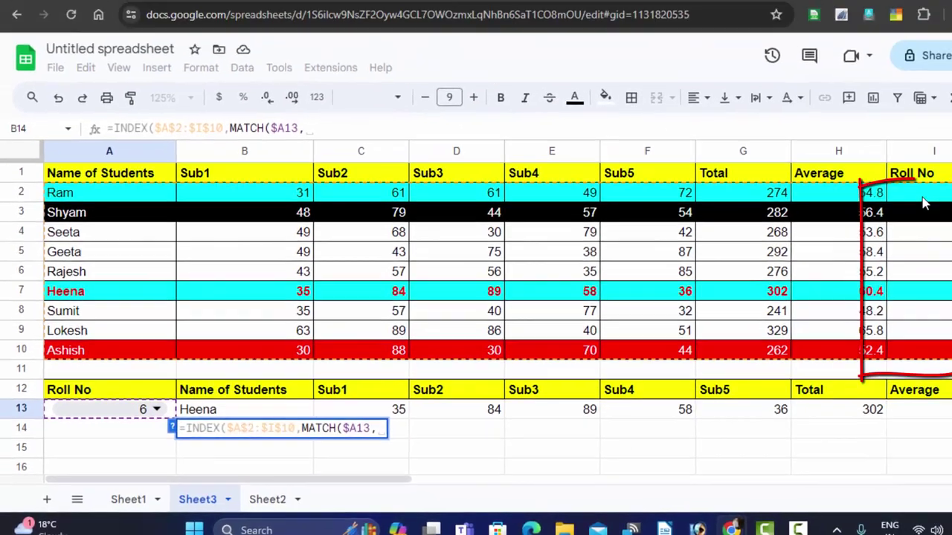
pyautogui.moveTo(922, 199); pyautogui.dragTo(918, 357)
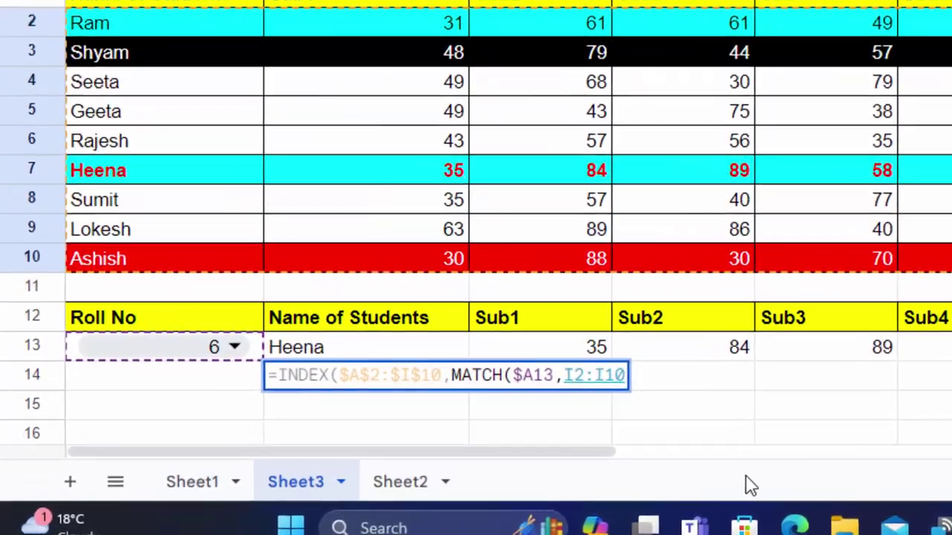
pyautogui.press('F4')
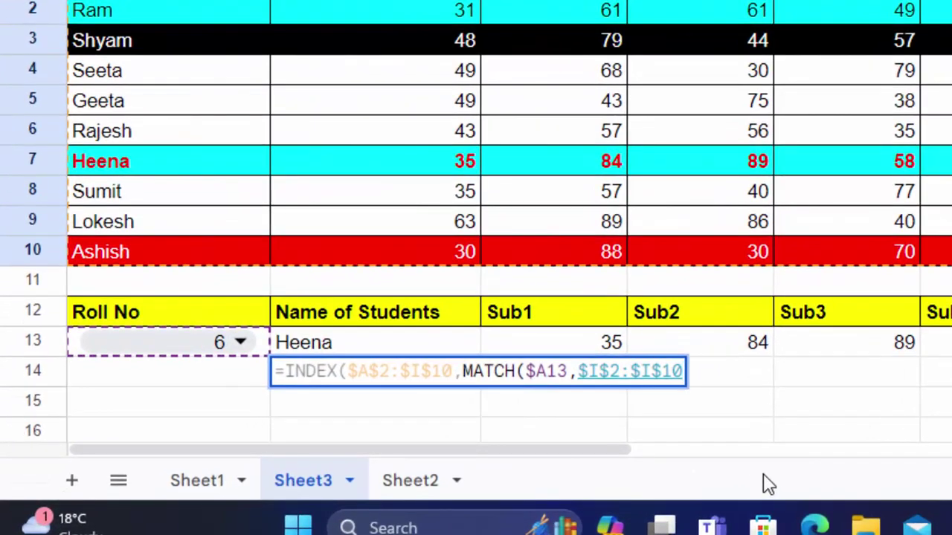
pyautogui.write(',0)')
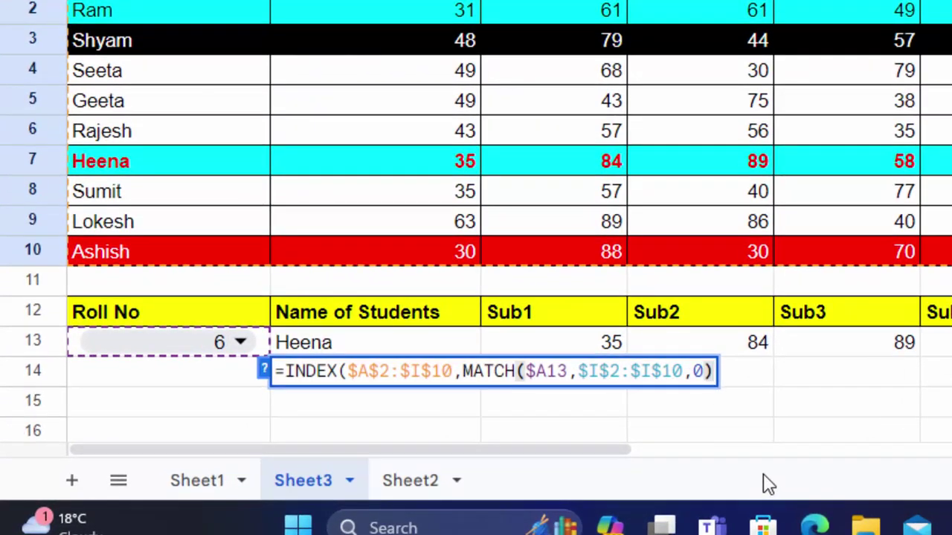
pyautogui.write(',')
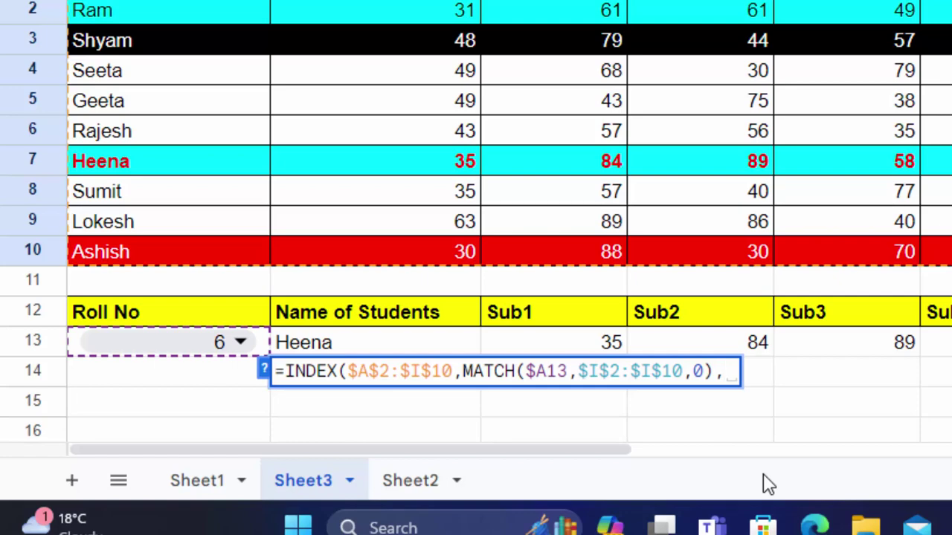
pyautogui.write('mat')
pyautogui.press('Tab')
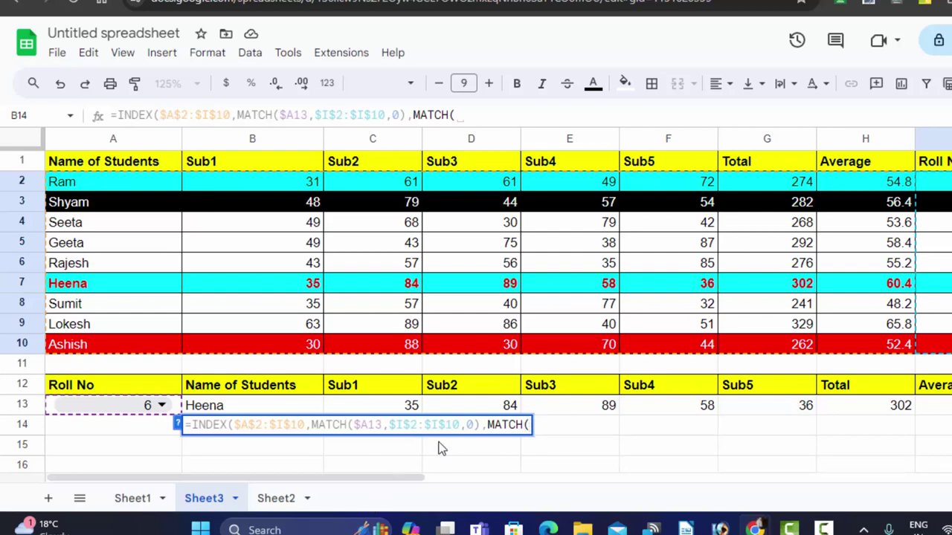
# Use B$12, with only its row locked, as the column lookup value.
pyautogui.click(245, 385)
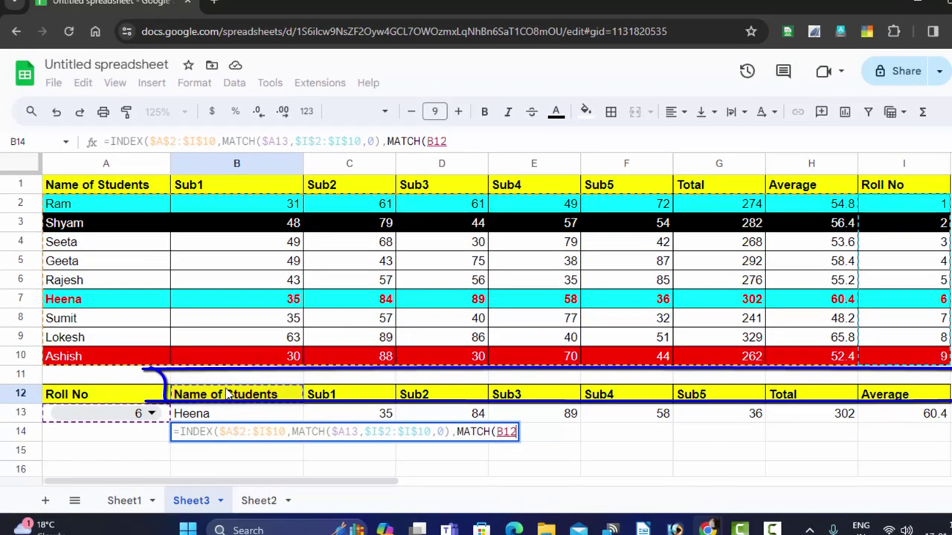
pyautogui.press('F4')
pyautogui.press('F4')
pyautogui.press('F4')
pyautogui.press('F4')
pyautogui.press('F4')
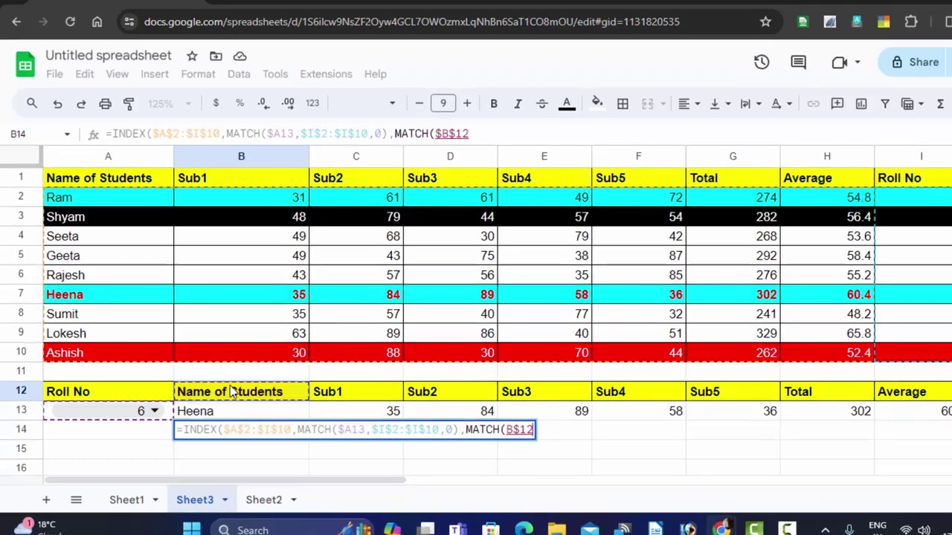
pyautogui.press('F4')
pyautogui.press('F4')
pyautogui.press('F4')
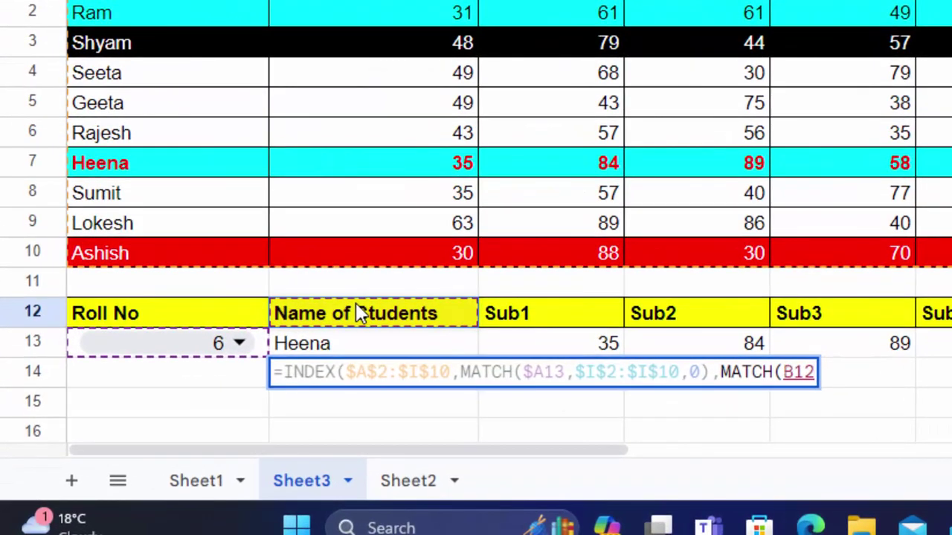
pyautogui.click(794, 374)
pyautogui.click(790, 377)
pyautogui.write('$')
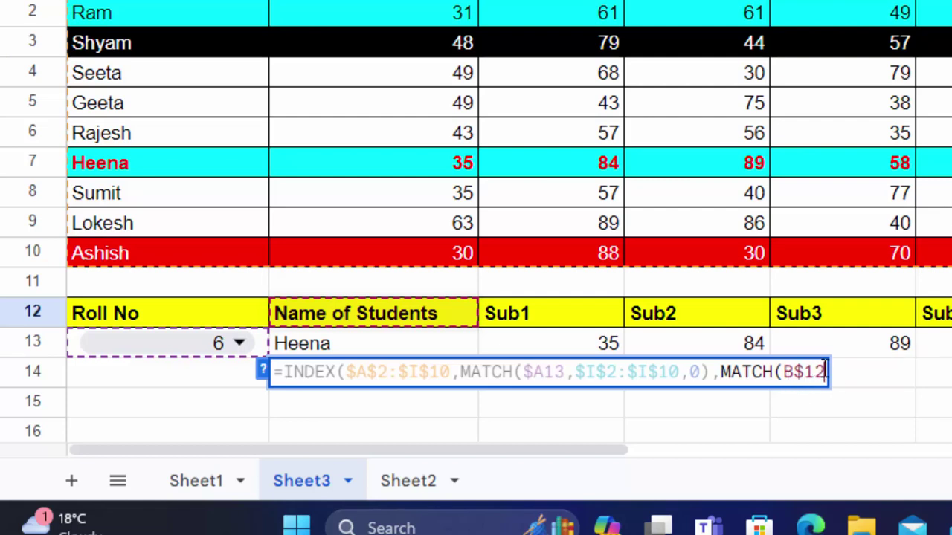
pyautogui.write(',')
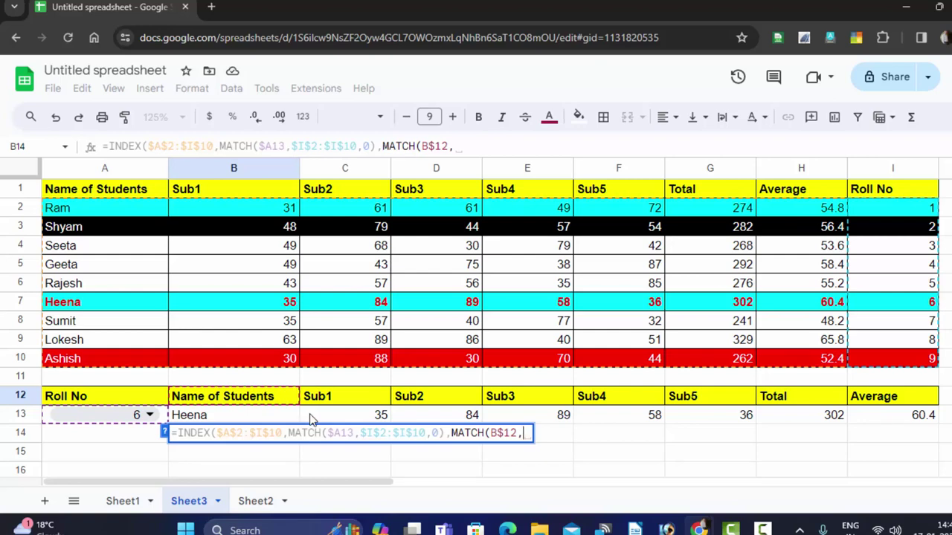
# Search the absolute header range $B$12:$I$12 with exact match and close the formula.
pyautogui.click(146, 400)
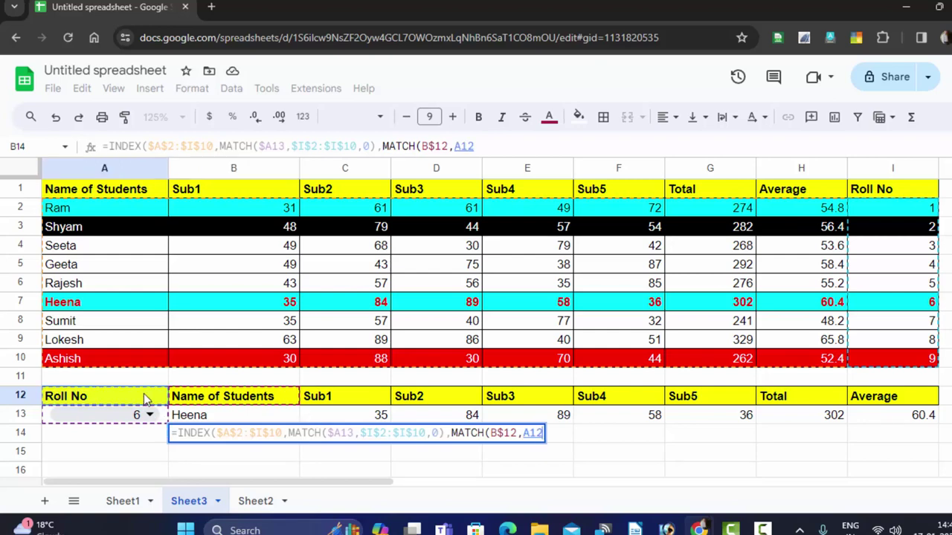
pyautogui.click(266, 398)
pyautogui.moveTo(264, 400); pyautogui.dragTo(892, 402)
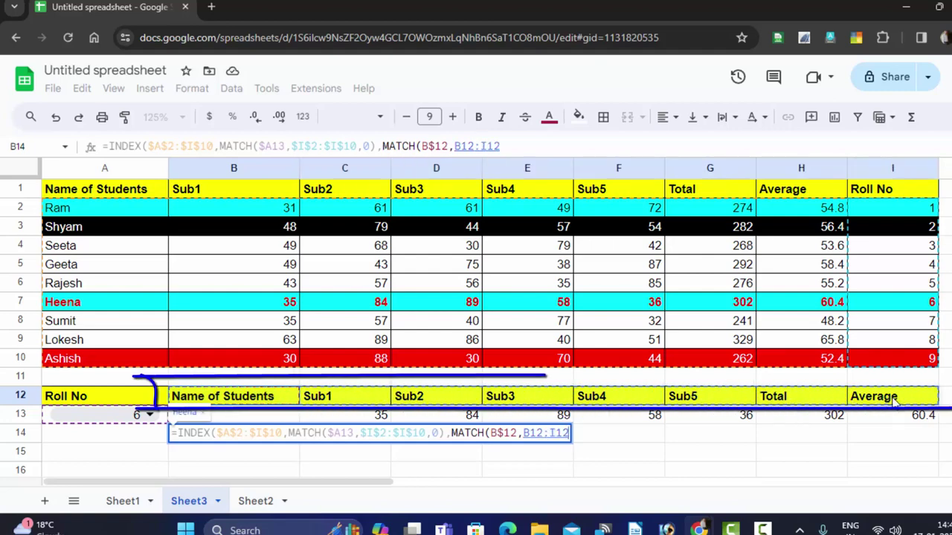
pyautogui.press('F4')
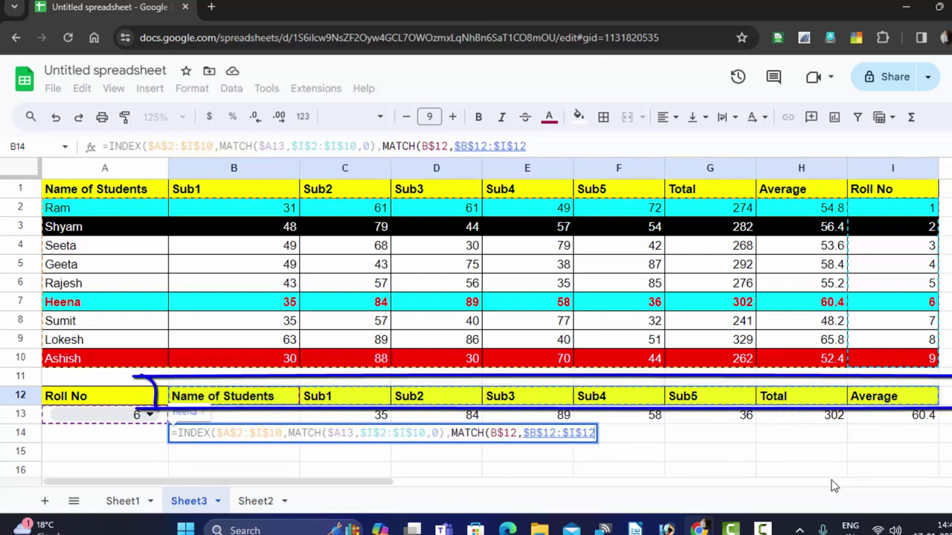
pyautogui.write(',0')
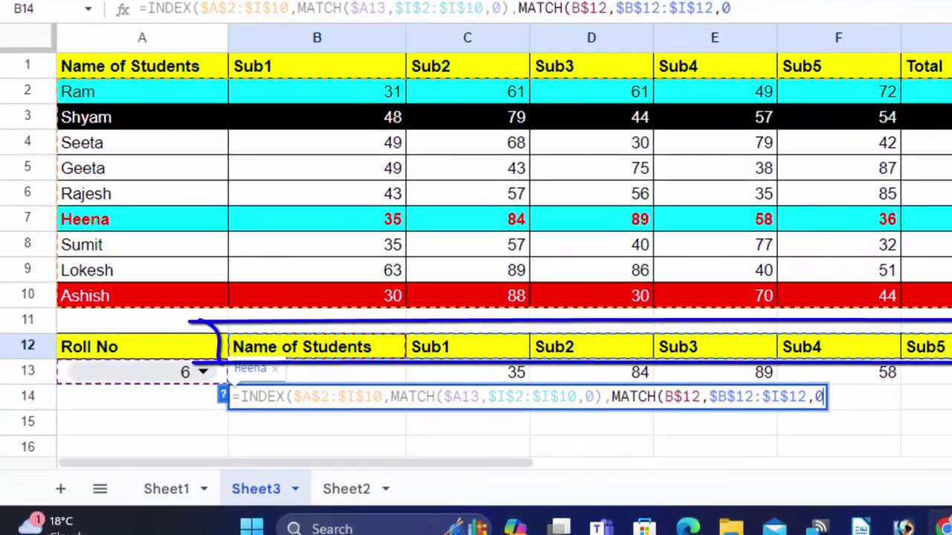
pyautogui.write('))')
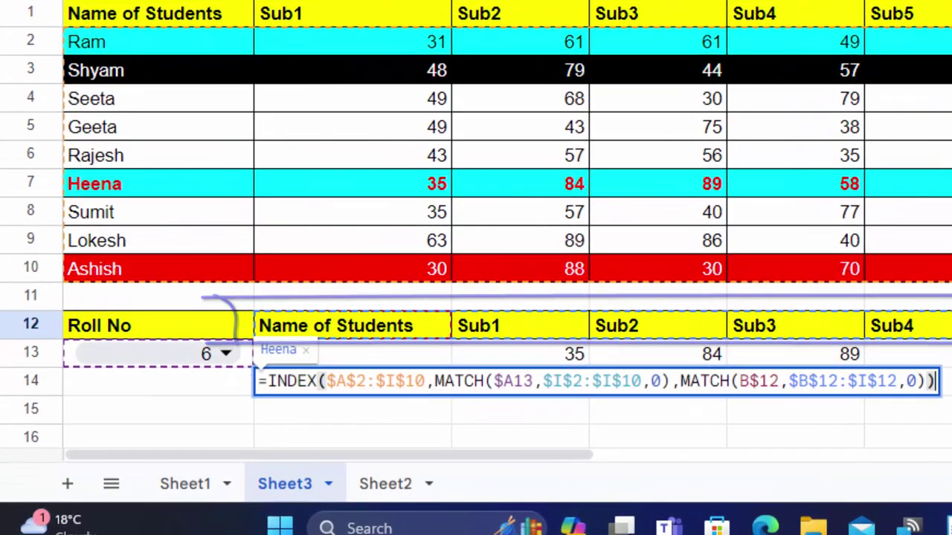
pyautogui.press('Return')
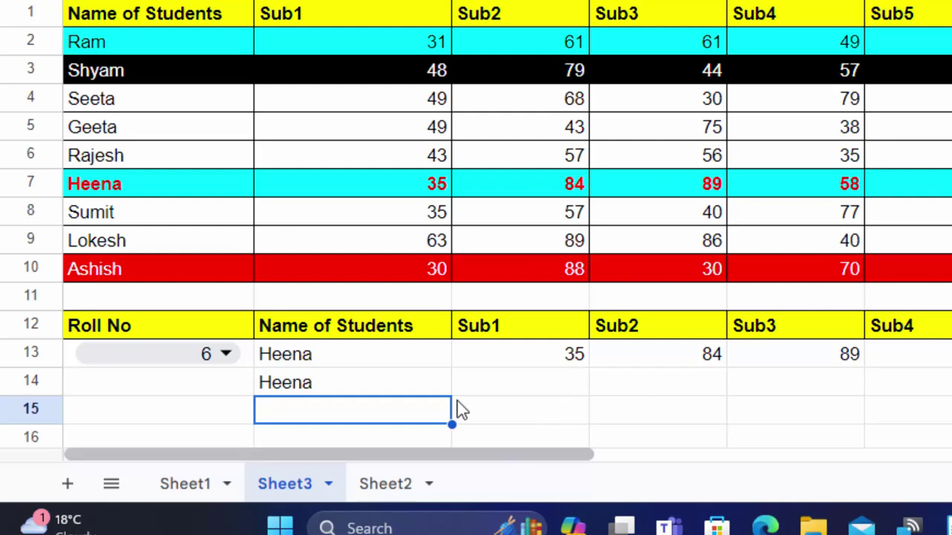
# Fill B14's lookup formula right to I14, showing Heena's marks 35, 84, 89, 58, 36 and total 302.
pyautogui.click(342, 390)
pyautogui.click(186, 397)
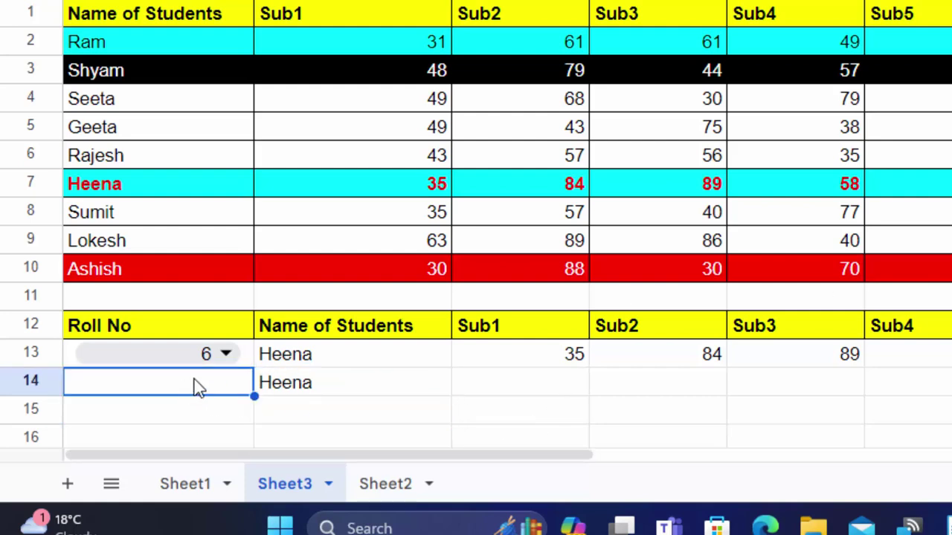
pyautogui.click(225, 354)
pyautogui.click(321, 387)
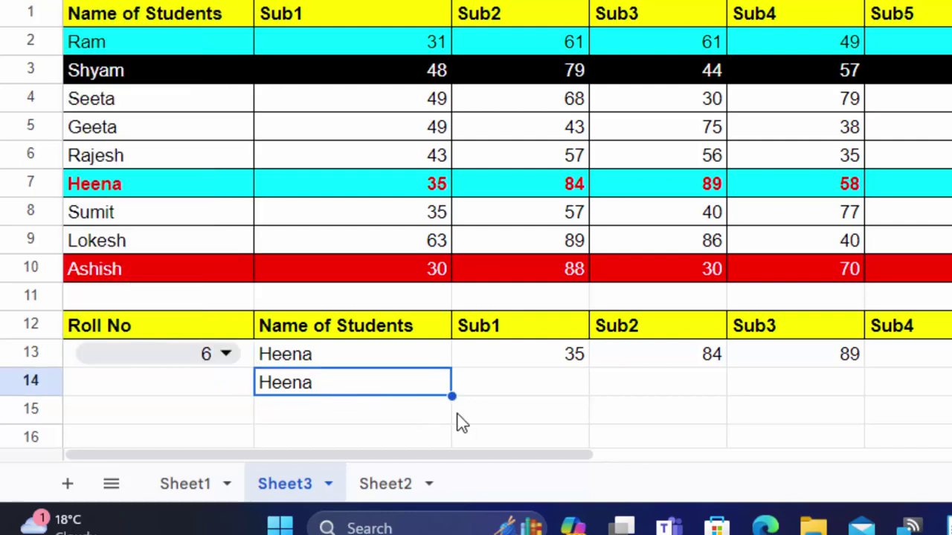
pyautogui.moveTo(451, 396)
pyautogui.mouseDown()
pyautogui.moveTo(783, 445)
pyautogui.moveTo(945, 448)
pyautogui.mouseUp()
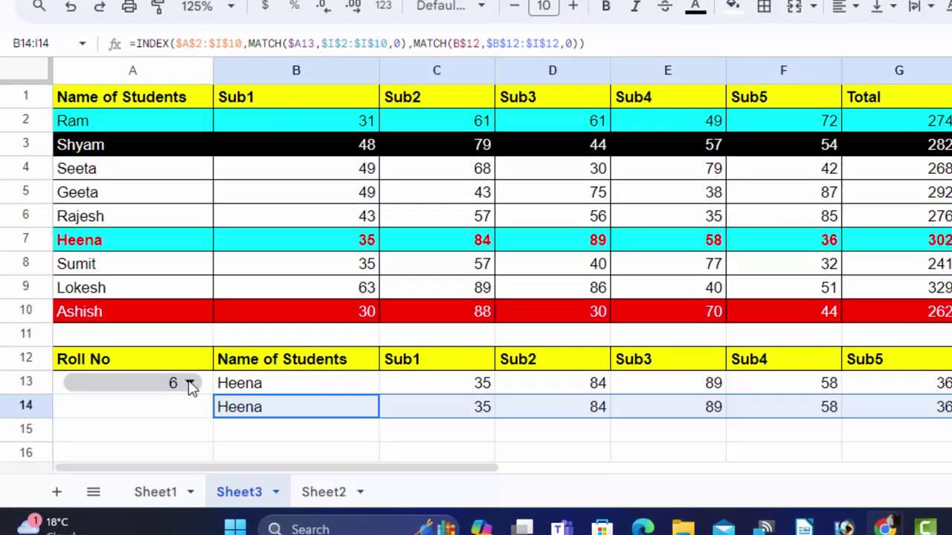
# Pick roll number 9 in A13 so rows 13 and 14 show Ashish.
pyautogui.click(189, 387)
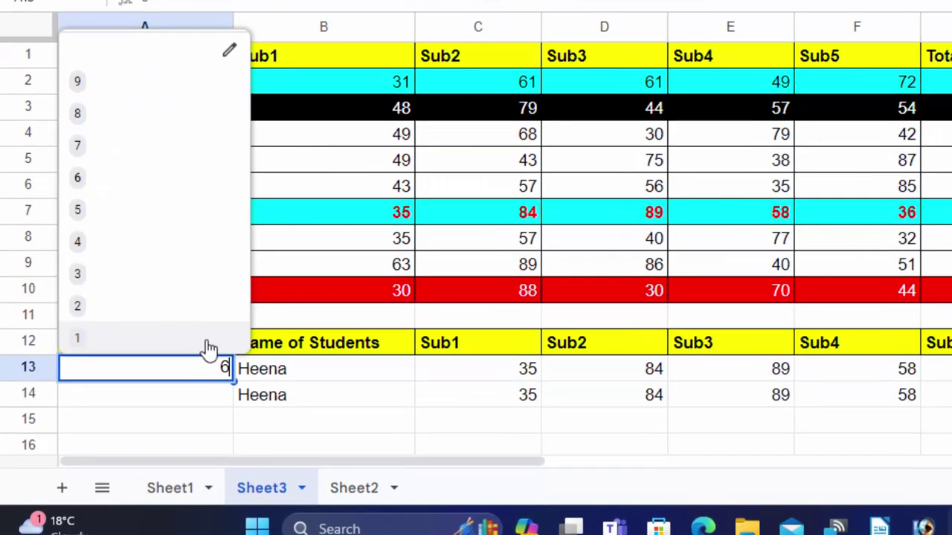
pyautogui.click(83, 136)
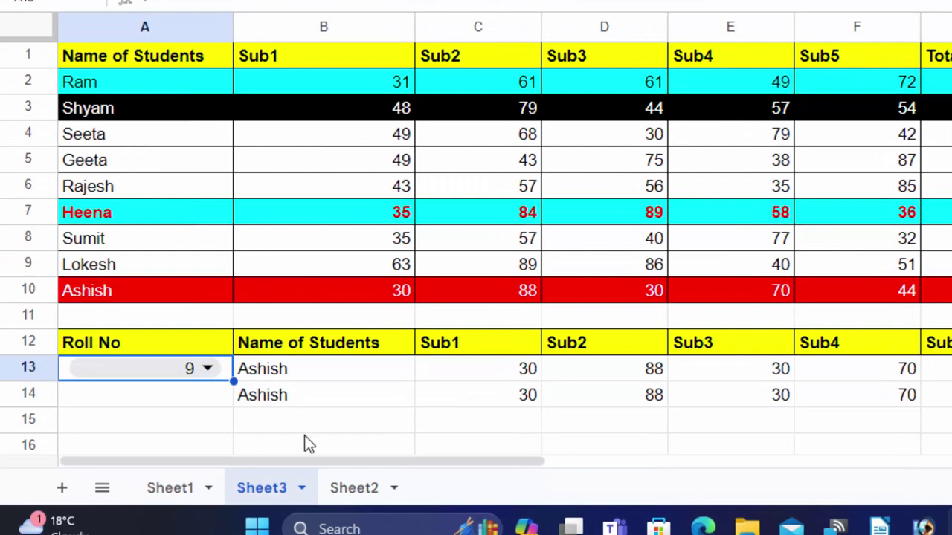